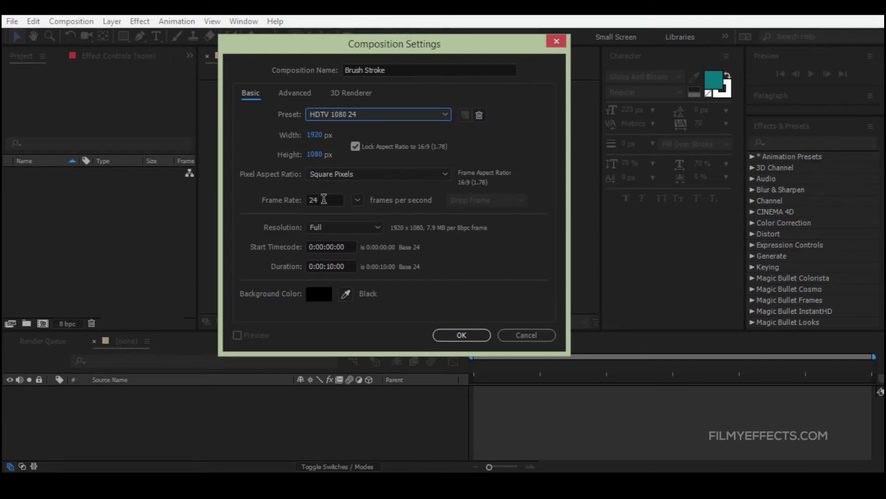
# Step: Create the Brush Stroke composition with the HDTV 1080 24 preset, 24 frames per second and a 10-second duration
pyautogui.click(323, 199)
pyautogui.click(391, 300)
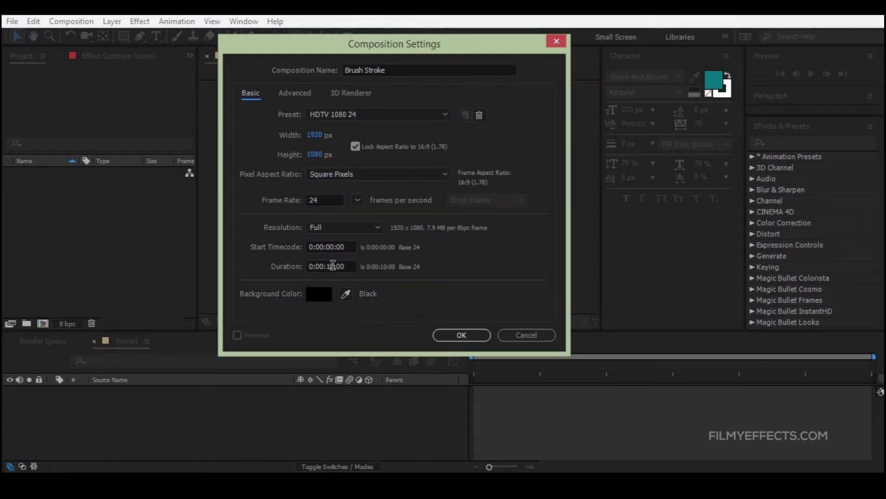
pyautogui.click(336, 266)
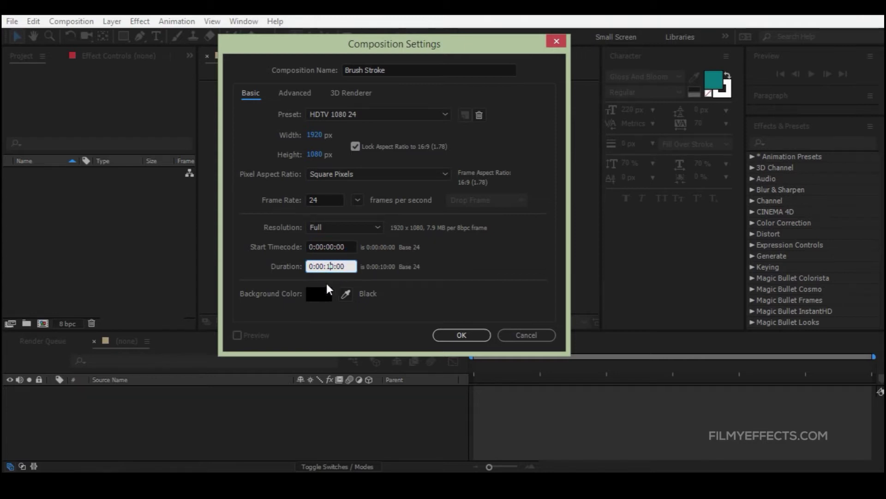
pyautogui.click(445, 335)
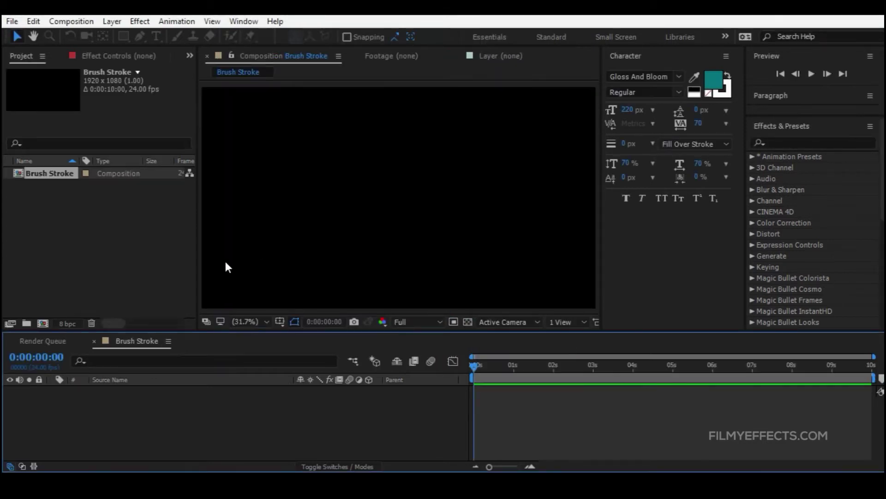
pyautogui.rightClick(135, 417)
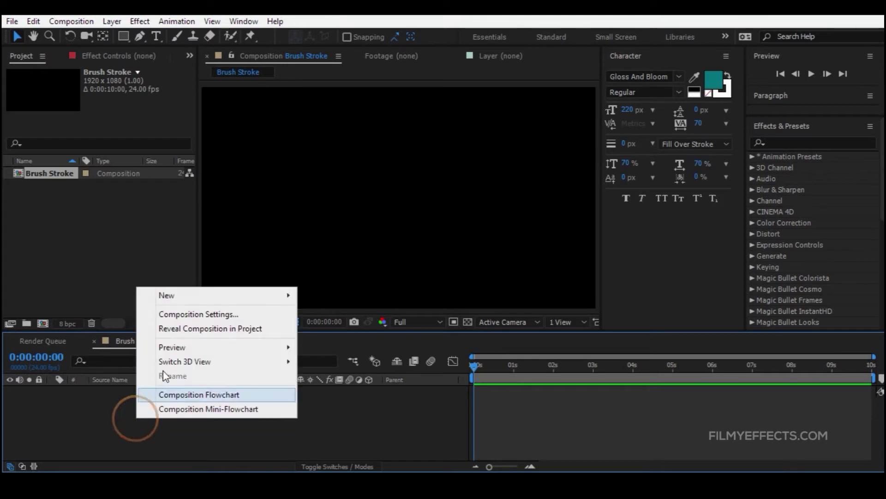
pyautogui.moveTo(187, 298)
pyautogui.click(123, 424)
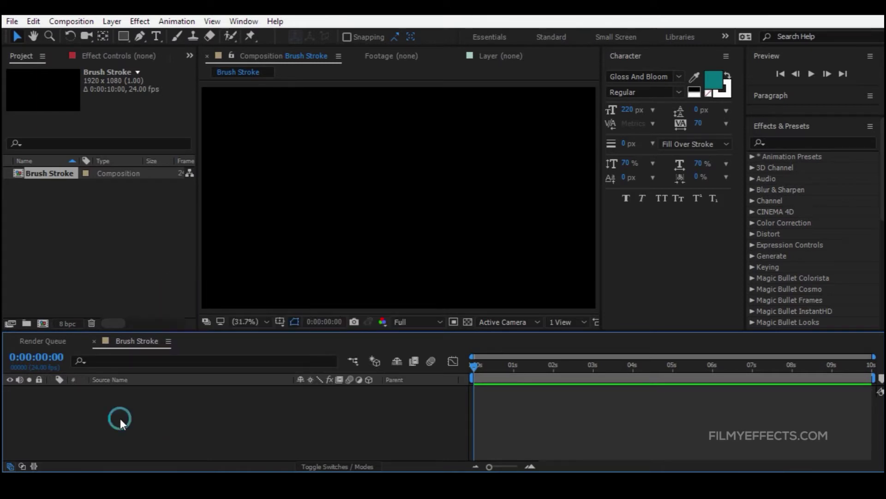
# Step: Add a white 1920 x 1080 px solid layer named White BG to the composition
pyautogui.rightClick(170, 417)
pyautogui.moveTo(240, 297)
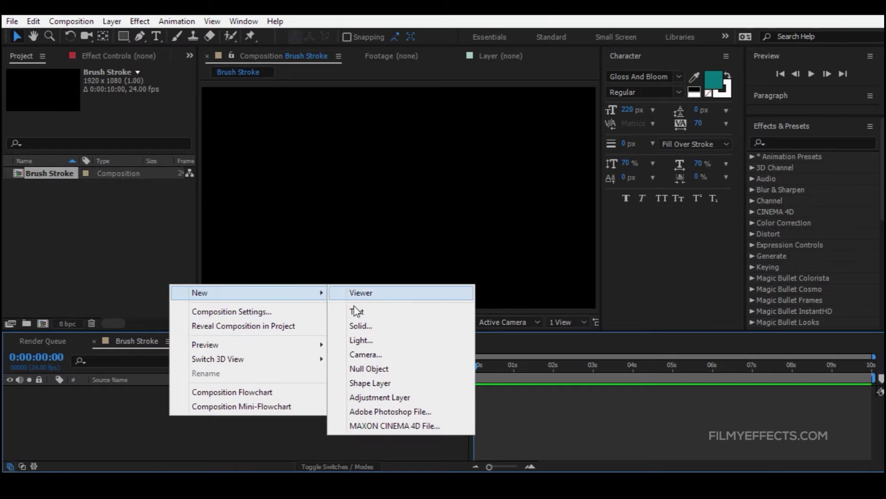
pyautogui.click(359, 325)
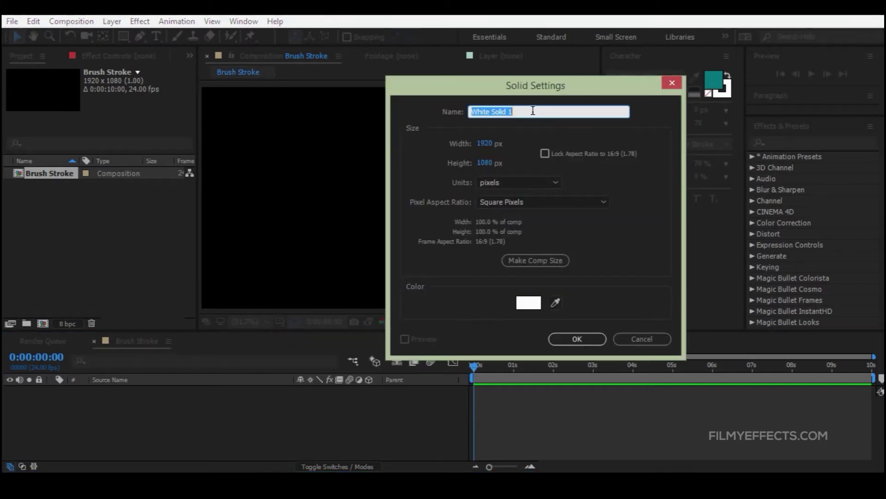
pyautogui.write('White BG')
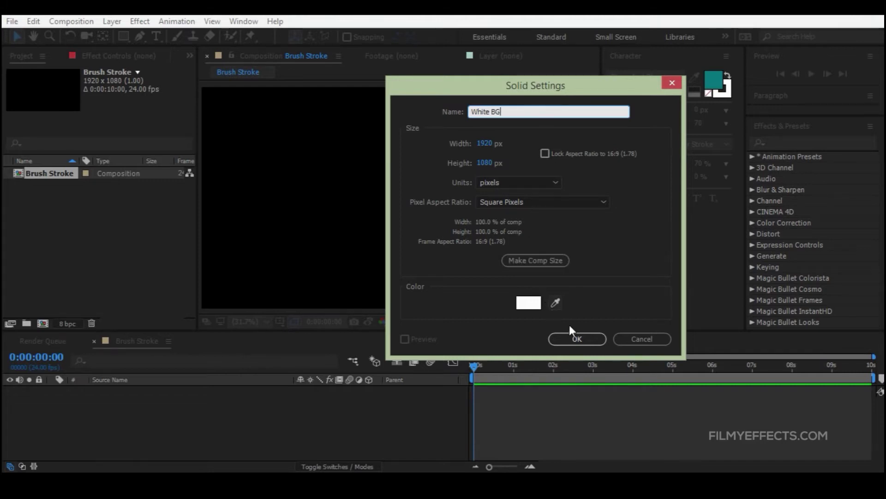
pyautogui.click(570, 338)
# Step: Add a text layer reading "Holiday" above the White BG layer
pyautogui.rightClick(192, 423)
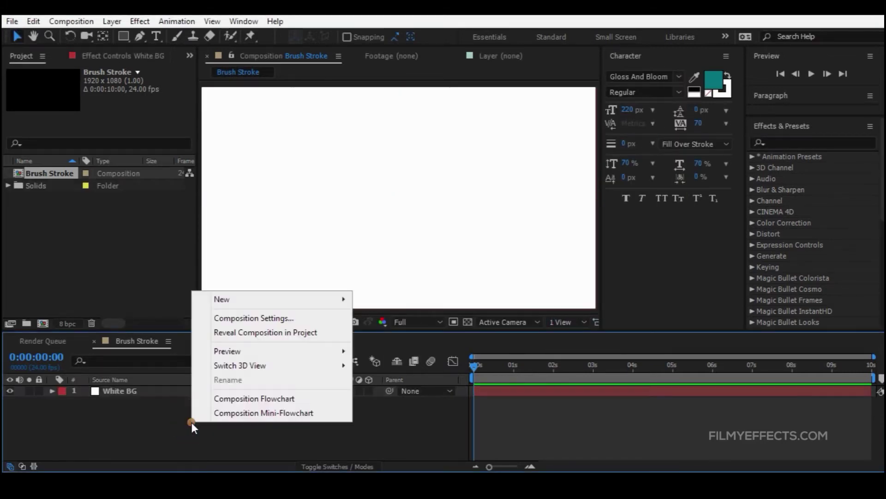
pyautogui.moveTo(226, 301)
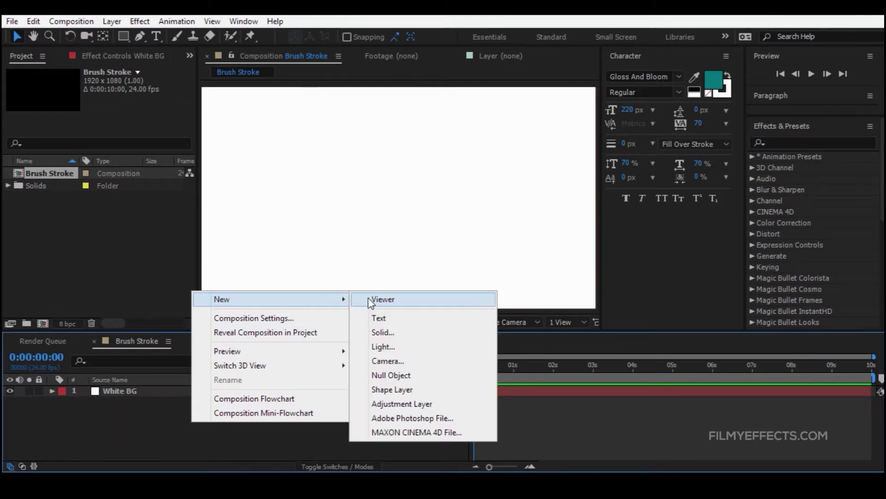
pyautogui.click(375, 318)
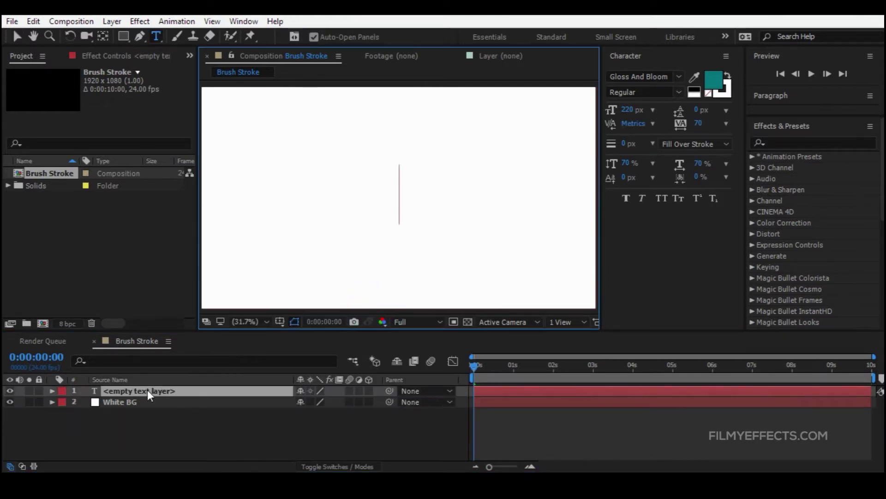
pyautogui.write('Holida')
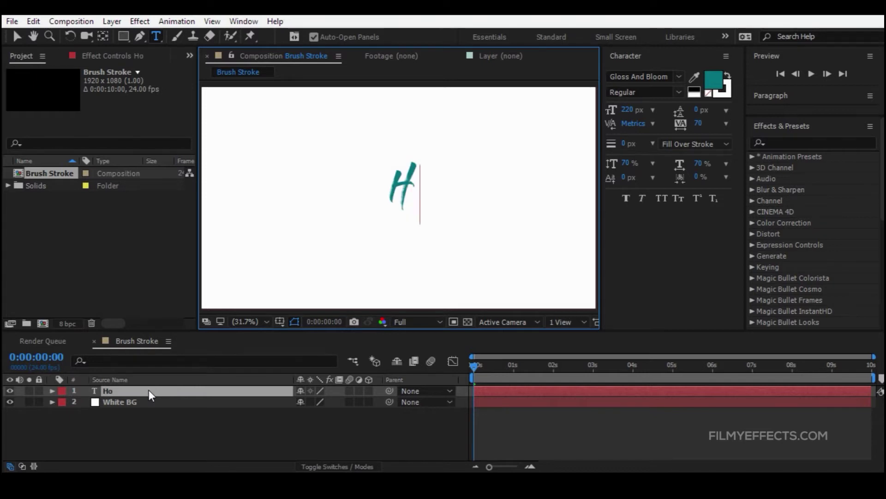
pyautogui.write('y')
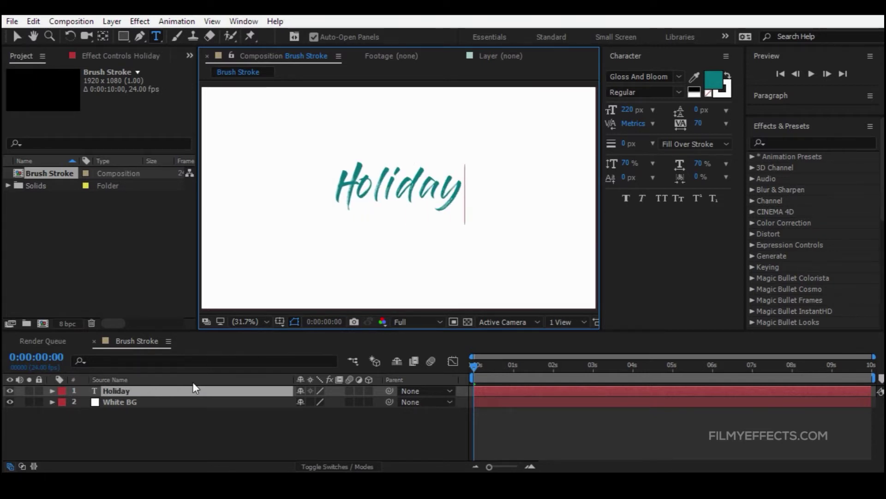
# Step: Check which font family is applied to the Holiday text
pyautogui.doubleClick(139, 392)
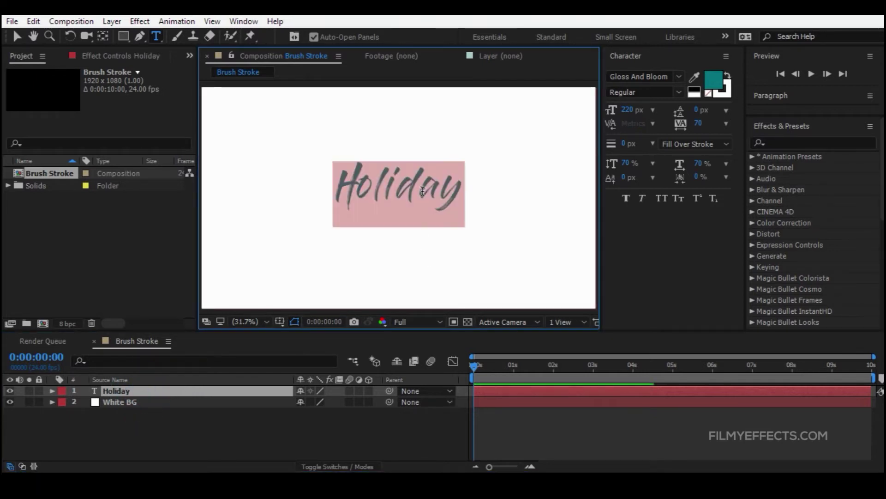
pyautogui.click(658, 76)
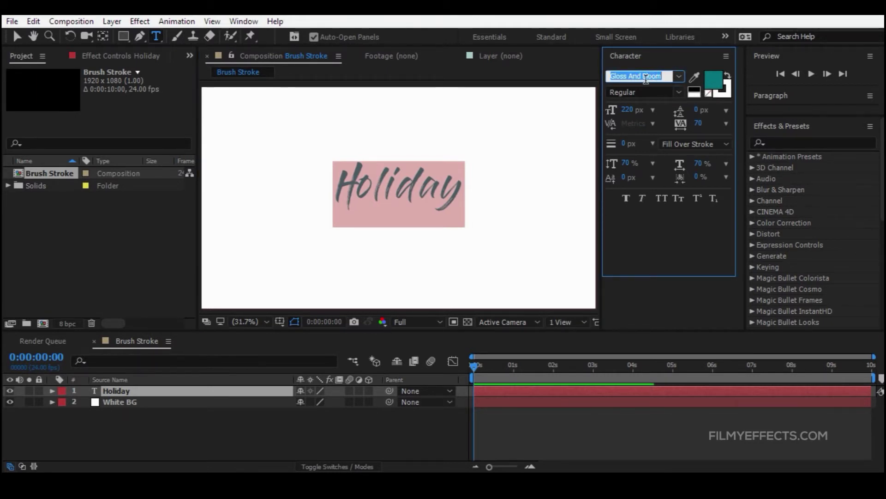
pyautogui.click(649, 75)
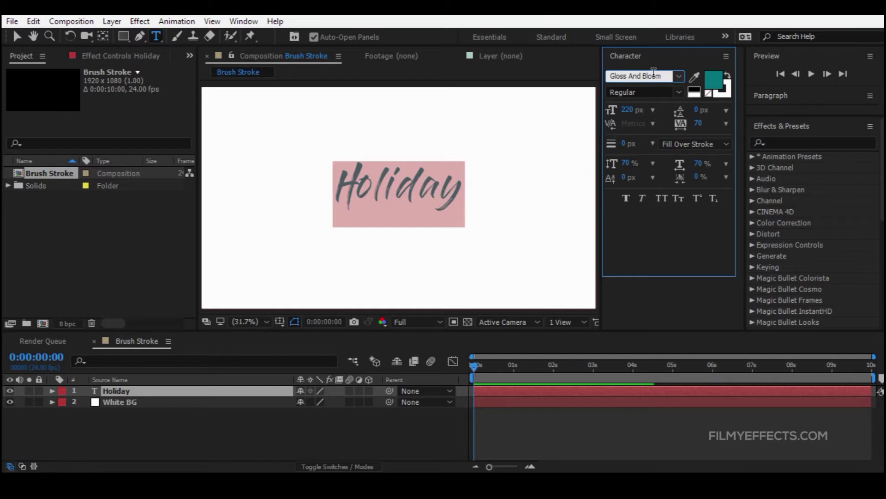
pyautogui.click(211, 425)
# Step: Set the fill color of the Holiday text to the teal 097079
pyautogui.doubleClick(174, 391)
pyautogui.click(714, 81)
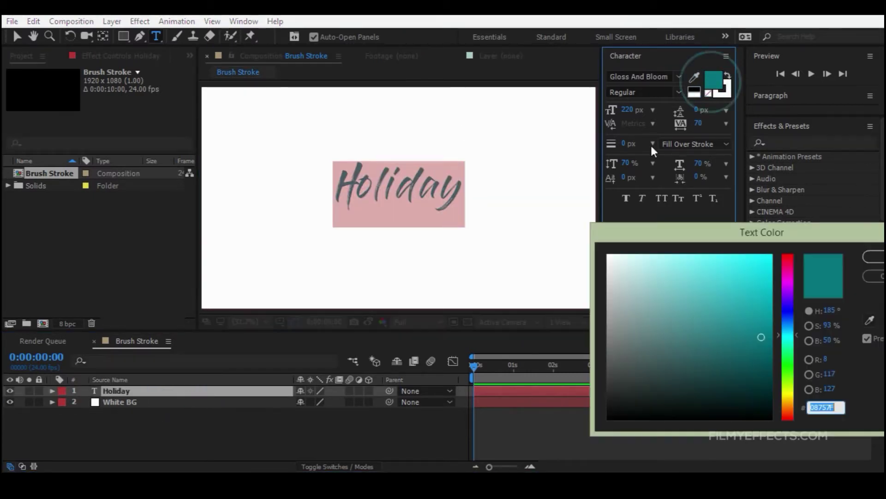
pyautogui.click(761, 326)
pyautogui.moveTo(762, 326); pyautogui.dragTo(760, 341)
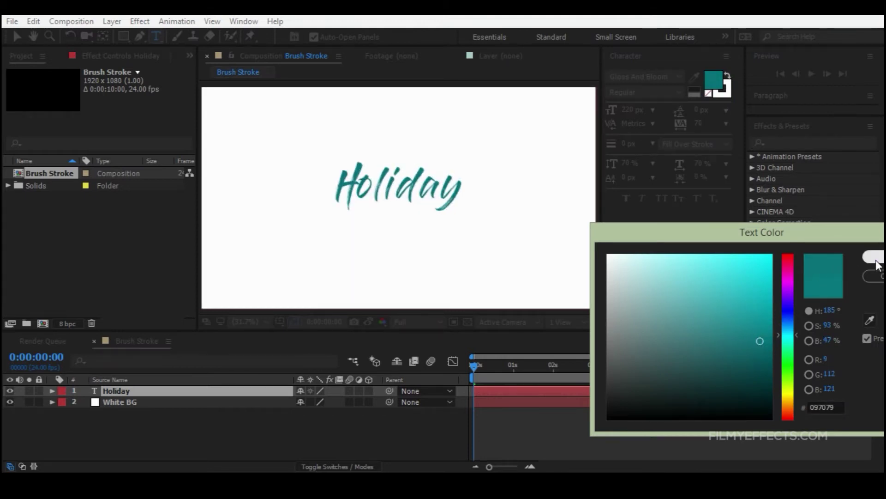
pyautogui.press('Return')
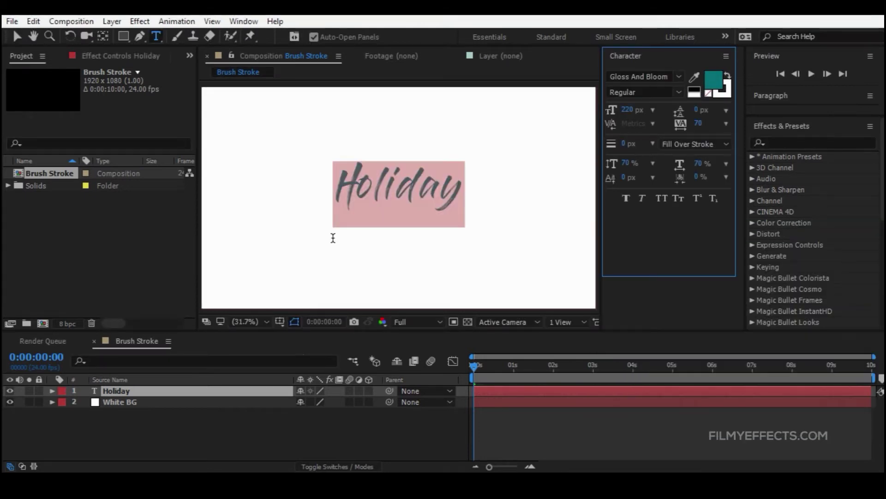
pyautogui.click(242, 430)
# Step: Start a Pen tool mask path on the Holiday layer, tracing the H's left stem from above it down to its foot
pyautogui.click(131, 391)
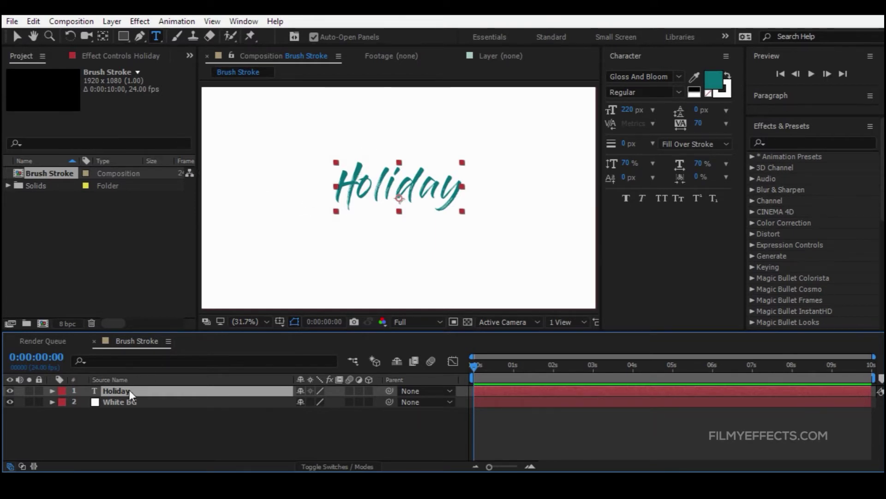
pyautogui.click(139, 37)
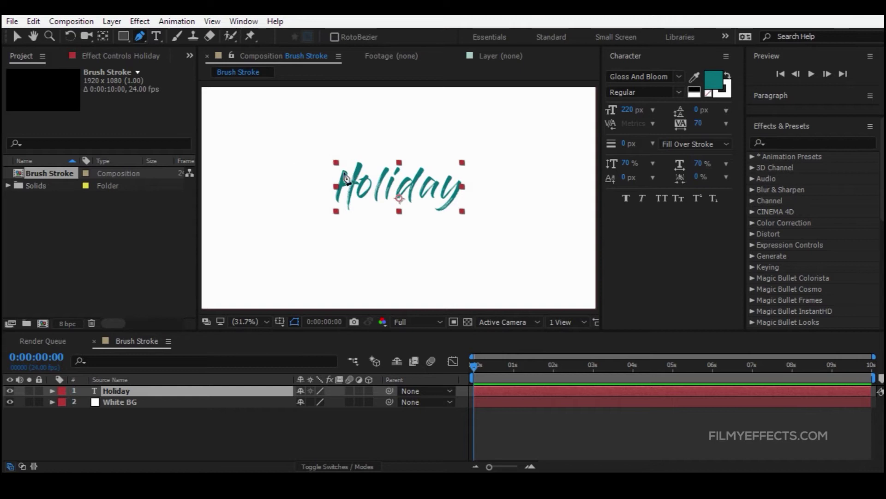
pyautogui.press('.')
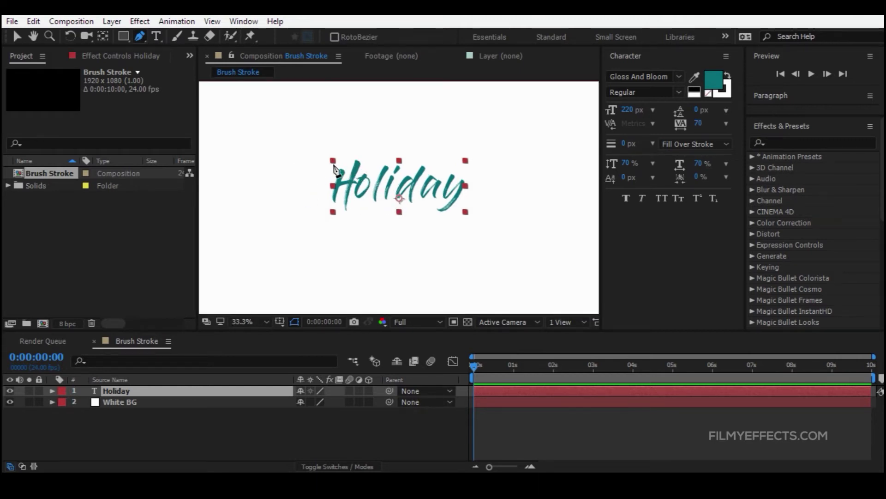
pyautogui.press('/')
pyautogui.press('space')
pyautogui.moveTo(347, 170); pyautogui.dragTo(413, 200)
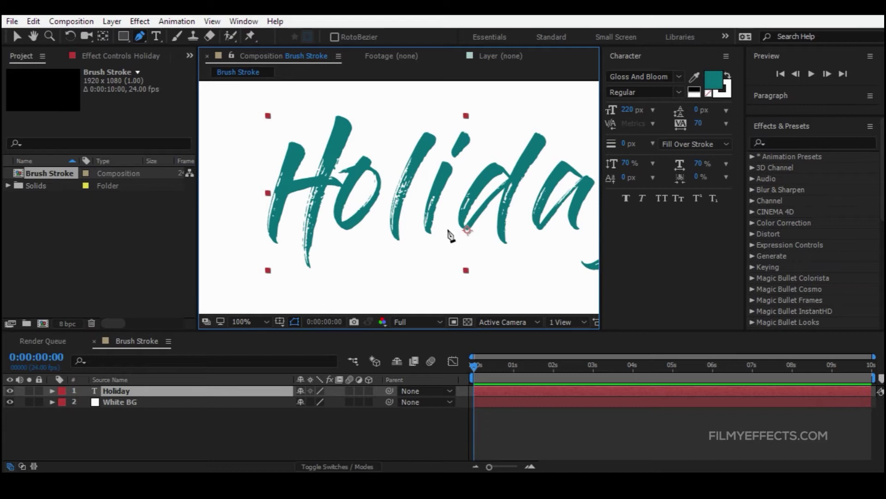
pyautogui.press('space')
pyautogui.moveTo(358, 147); pyautogui.dragTo(415, 170)
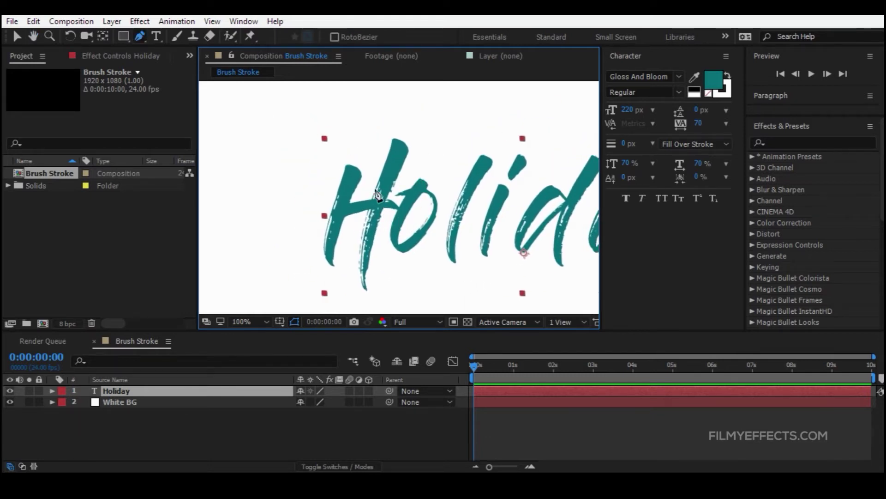
pyautogui.press('space')
pyautogui.moveTo(347, 181); pyautogui.dragTo(233, 210)
pyautogui.moveTo(359, 211)
pyautogui.mouseDown()
pyautogui.moveTo(262, 203)
pyautogui.moveTo(365, 212)
pyautogui.mouseUp()
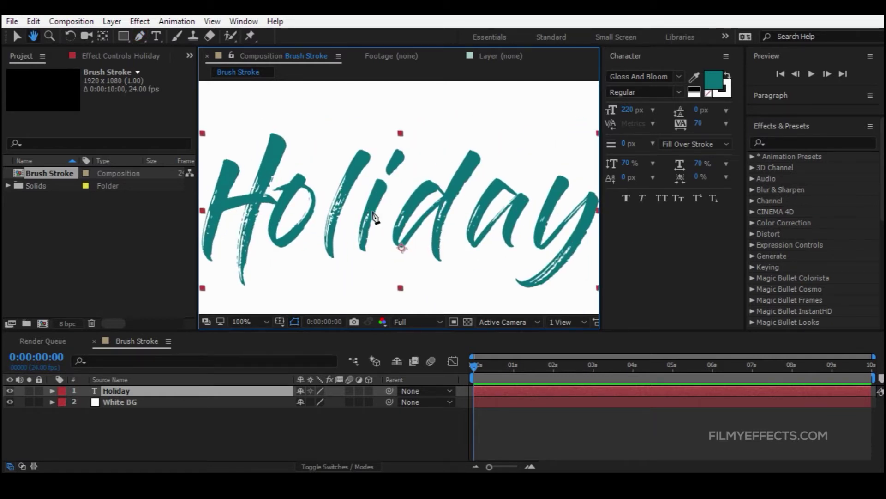
pyautogui.press('space')
pyautogui.moveTo(332, 201); pyautogui.dragTo(427, 191)
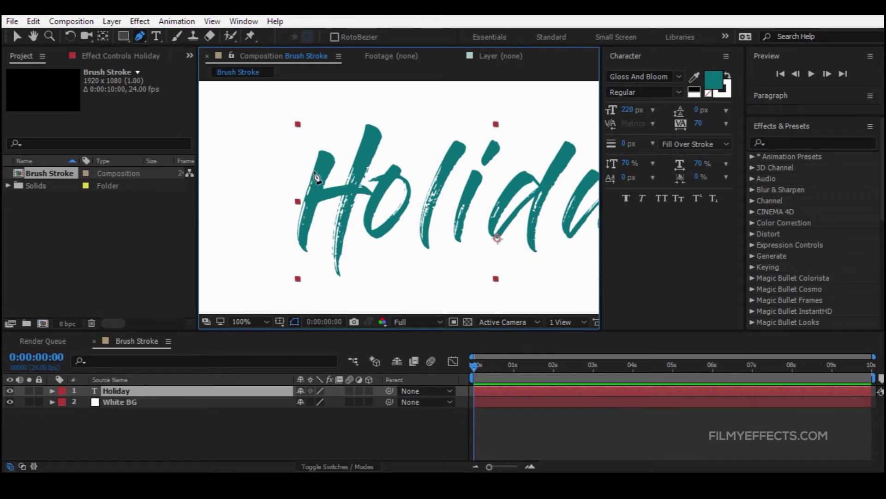
pyautogui.click(333, 134)
pyautogui.click(314, 197)
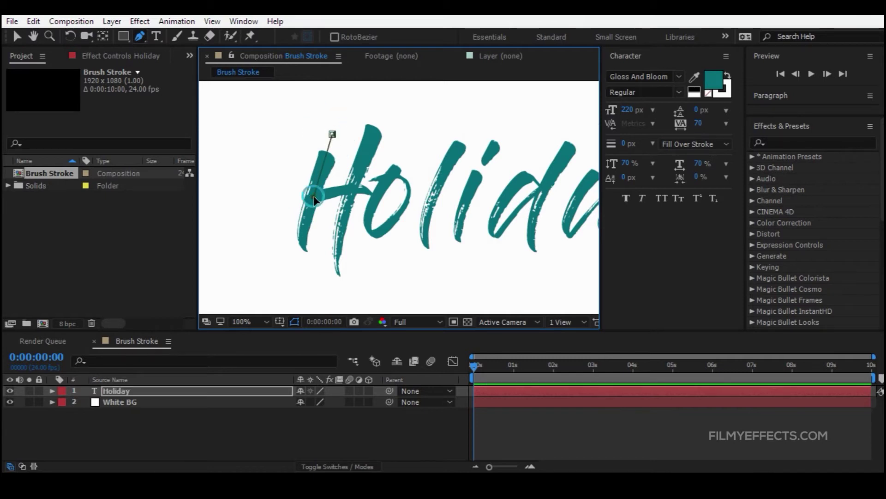
pyautogui.click(303, 249)
# Step: Continue the mask path outside the letter, looping around the H's left side and over to above its right stem
pyautogui.click(283, 267)
pyautogui.click(250, 243)
pyautogui.click(254, 191)
pyautogui.click(278, 131)
pyautogui.click(296, 110)
pyautogui.click(339, 99)
pyautogui.click(361, 96)
pyautogui.click(381, 103)
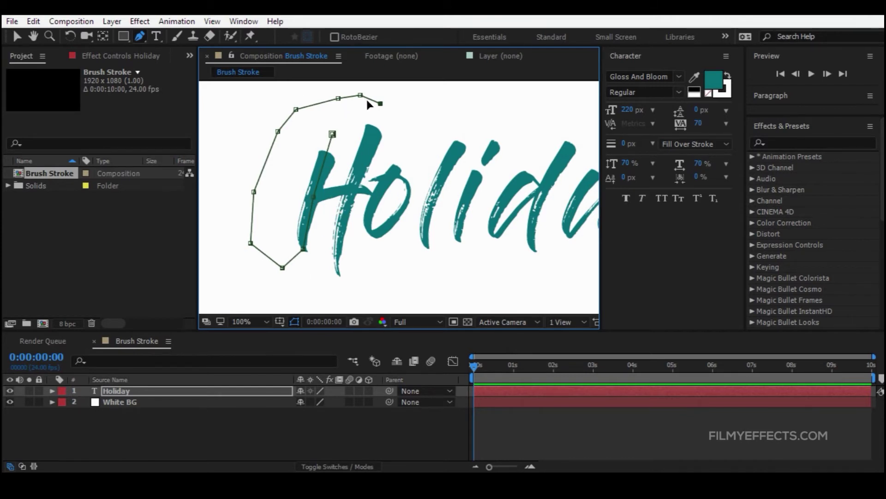
# Step: Trace the H's right stem with mask points from its tip down to its foot
pyautogui.click(375, 133)
pyautogui.click(364, 156)
pyautogui.click(354, 180)
pyautogui.click(341, 225)
pyautogui.click(340, 255)
pyautogui.click(338, 275)
# Step: Loop the mask path below and left of the H, and bring it back along the crossbar
pyautogui.click(321, 290)
pyautogui.click(305, 290)
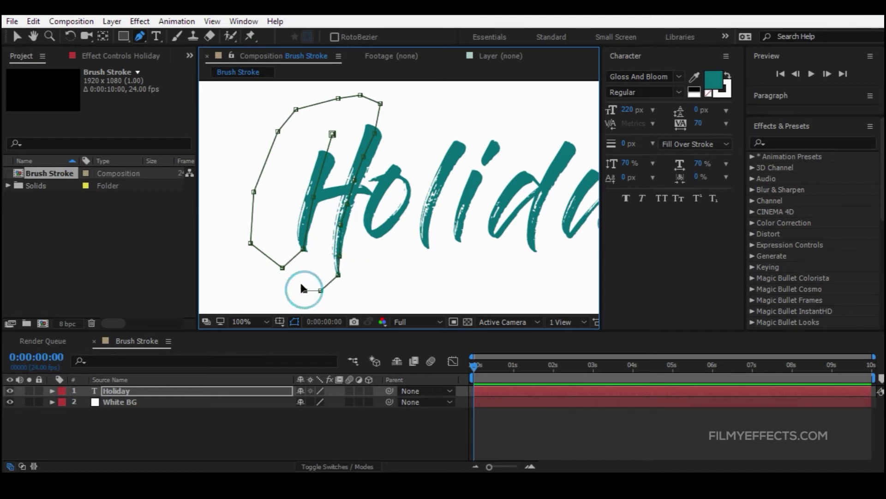
pyautogui.click(238, 285)
pyautogui.click(268, 236)
pyautogui.click(275, 202)
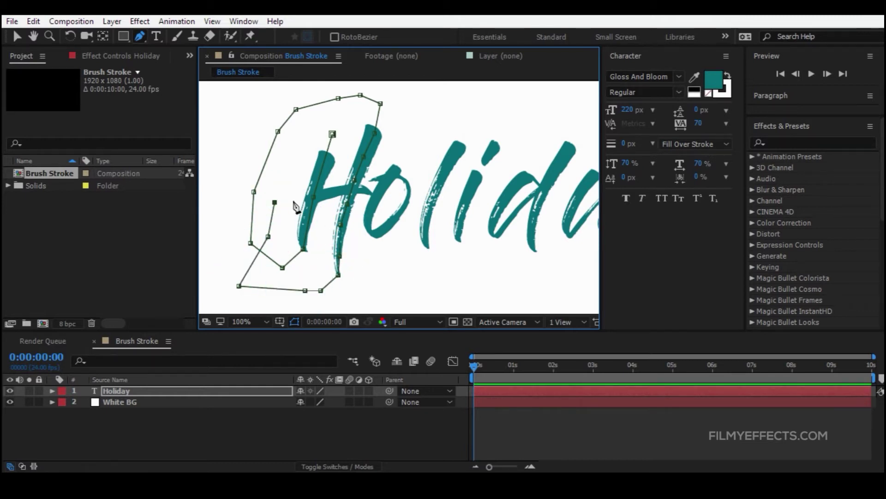
pyautogui.click(298, 198)
pyautogui.click(335, 193)
# Step: Route the mask path from the crossbar's end up over the H's right stem to a point above the o
pyautogui.scroll(4, 366, 193)
pyautogui.scroll(-2, 375, 189)
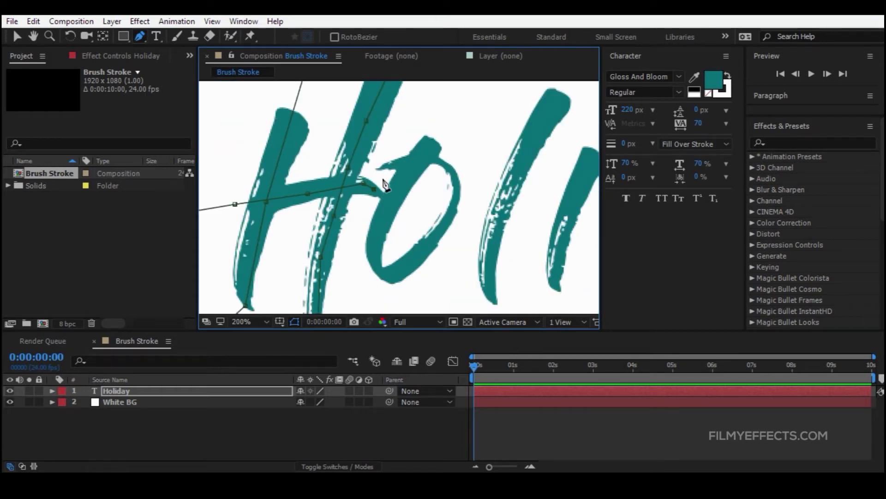
pyautogui.scroll(-2, 359, 180)
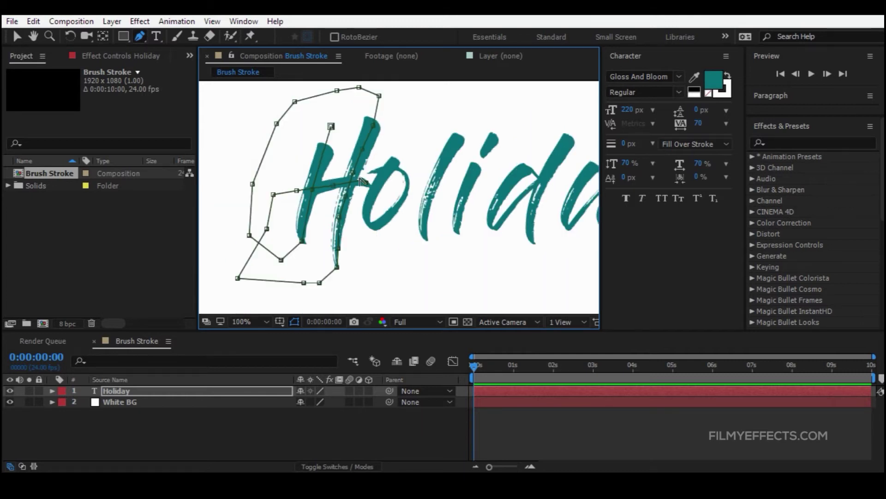
pyautogui.scroll(2, 367, 179)
pyautogui.scroll(1, 358, 185)
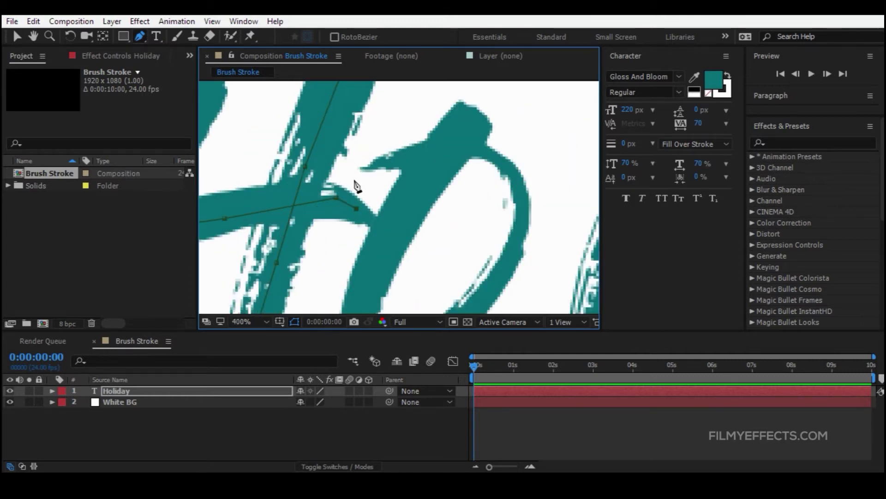
pyautogui.scroll(-1, 271, 121)
pyautogui.click(348, 87)
pyautogui.click(374, 89)
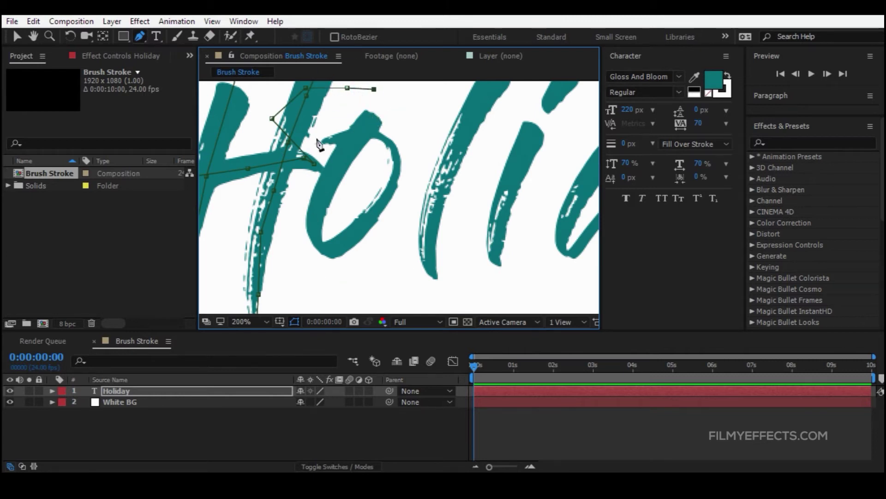
pyautogui.click(383, 102)
# Step: Trace the letter o with mask points, down its left side, around the bottom, up the right side and across its top
pyautogui.click(360, 126)
pyautogui.click(336, 163)
pyautogui.click(320, 203)
pyautogui.click(317, 242)
pyautogui.click(342, 248)
pyautogui.click(361, 225)
pyautogui.click(394, 188)
pyautogui.click(395, 155)
pyautogui.click(381, 136)
pyautogui.click(328, 136)
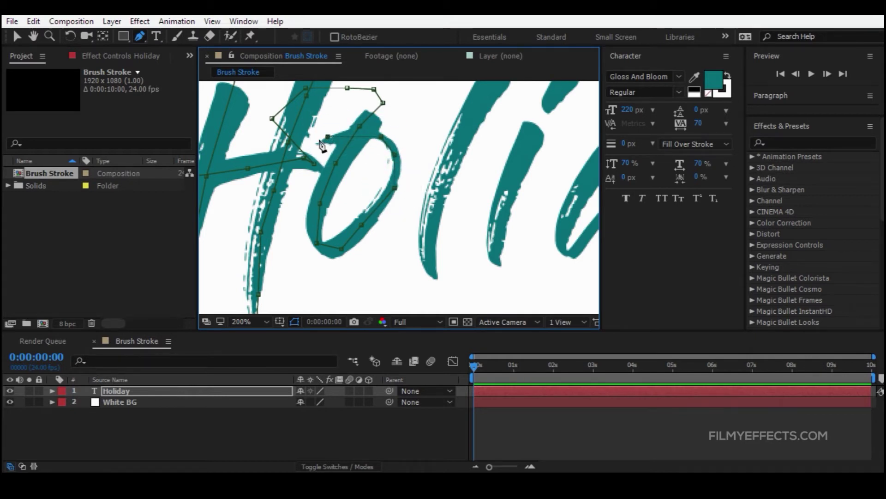
# Step: Route the mask path from the end of the o upward to a point just above the l's tip
pyautogui.scroll(-1, 324, 142)
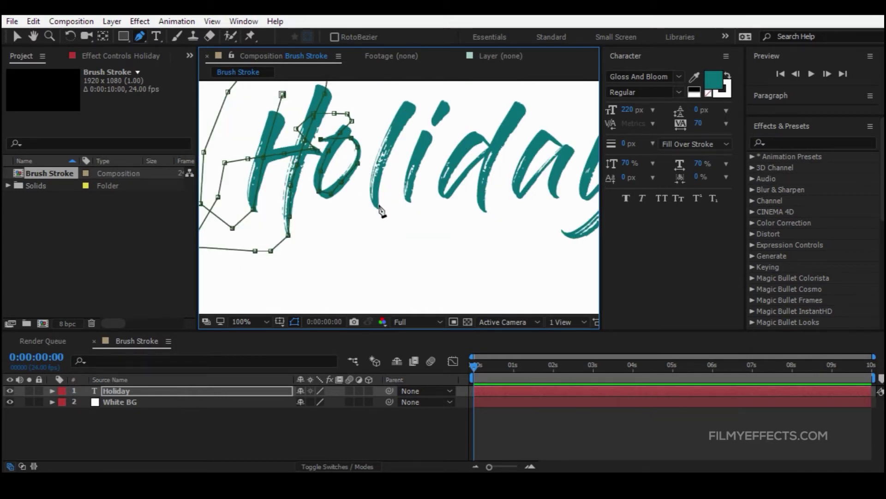
pyautogui.click(335, 113)
pyautogui.click(332, 126)
pyautogui.click(371, 104)
pyautogui.click(383, 86)
pyautogui.click(418, 84)
# Step: Trace the letter l with mask points from its tip down to just past its foot
pyautogui.click(412, 96)
pyautogui.click(401, 116)
pyautogui.click(386, 144)
pyautogui.click(385, 155)
pyautogui.click(375, 186)
pyautogui.click(374, 202)
pyautogui.click(385, 208)
# Step: Bring the mask path back up between the l and the i, and trace the i's stem down to its foot
pyautogui.click(392, 165)
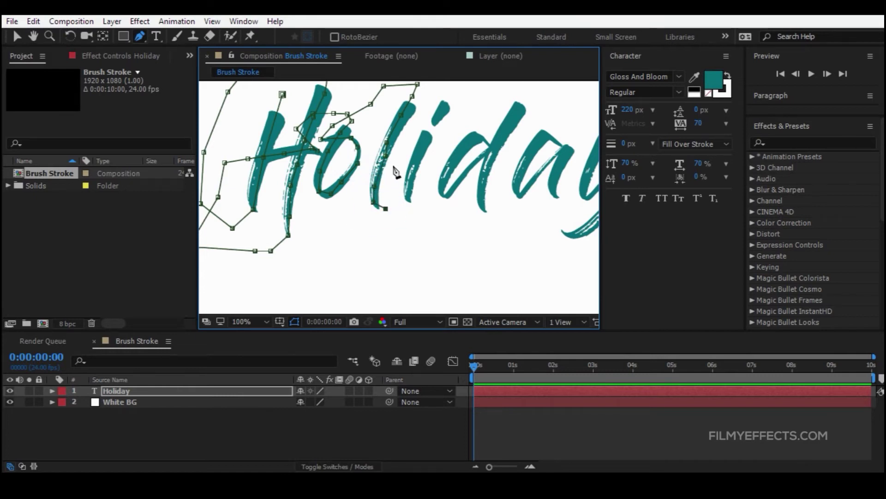
pyautogui.click(403, 141)
pyautogui.click(411, 127)
pyautogui.click(429, 128)
pyautogui.click(414, 161)
pyautogui.click(408, 193)
# Step: Route the mask path from the i's foot up along the outside of its stem and over the top of its dot
pyautogui.click(421, 203)
pyautogui.click(424, 178)
pyautogui.click(432, 147)
pyautogui.click(450, 125)
pyautogui.click(456, 106)
pyautogui.click(459, 92)
pyautogui.click(446, 91)
# Step: Trace the i's dot downward with mask points and continue the path across to a point above the d's stem
pyautogui.click(445, 102)
pyautogui.click(430, 128)
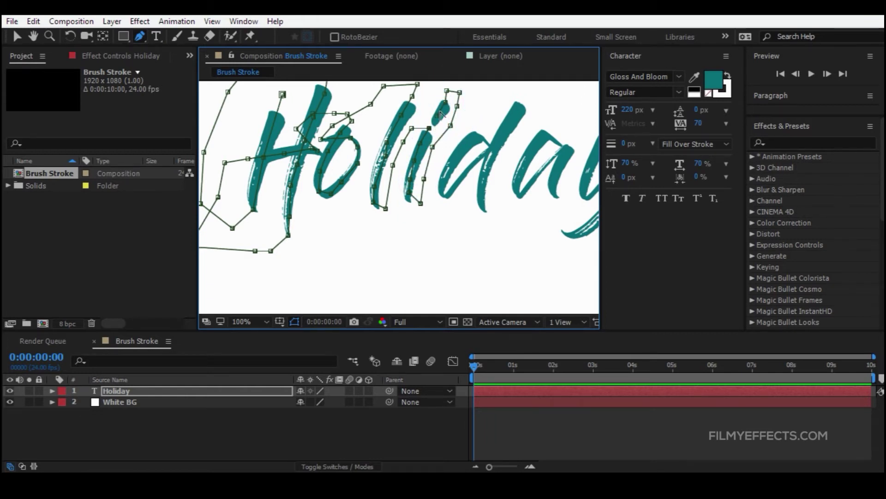
pyautogui.scroll(1, 440, 114)
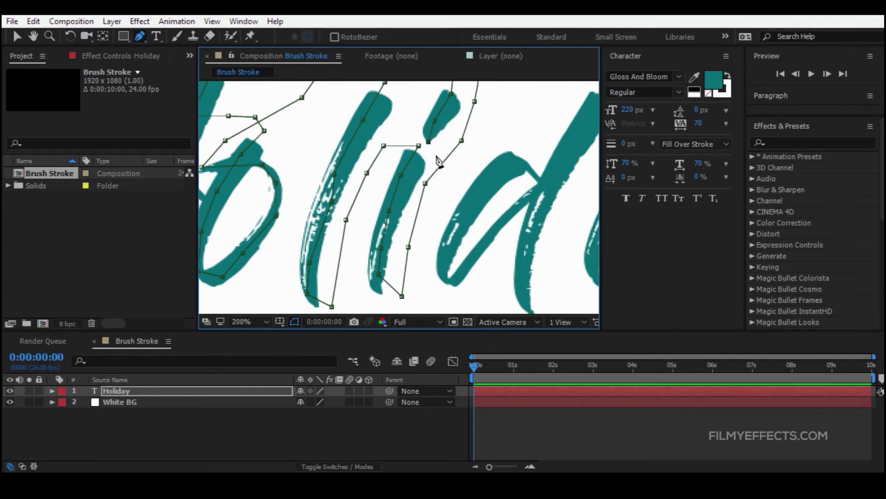
pyautogui.scroll(-1, 398, 164)
pyautogui.click(441, 156)
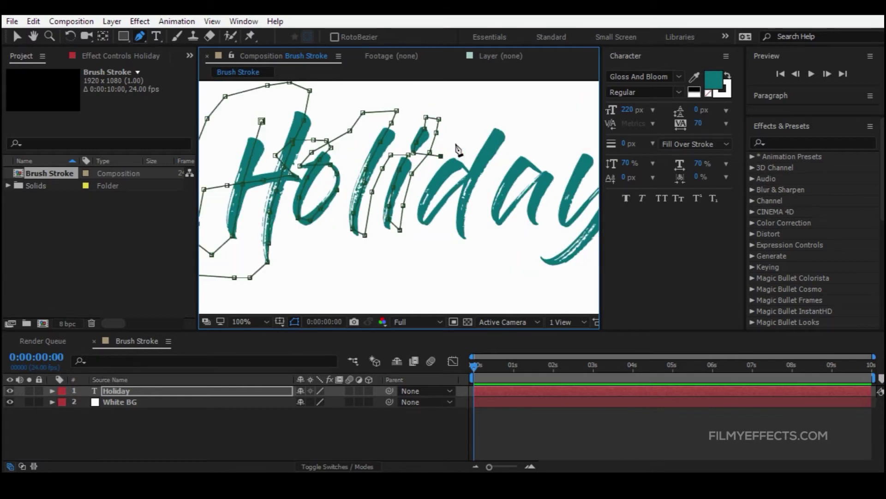
pyautogui.click(459, 136)
pyautogui.click(493, 115)
pyautogui.click(505, 114)
# Step: Trace the d's stem with mask points from its tip down to just below its foot
pyautogui.click(497, 137)
pyautogui.click(478, 168)
pyautogui.click(458, 212)
pyautogui.click(459, 230)
pyautogui.click(466, 248)
# Step: Loop the mask path up outside the d's stem and back across it to the start of the bowl
pyautogui.click(479, 235)
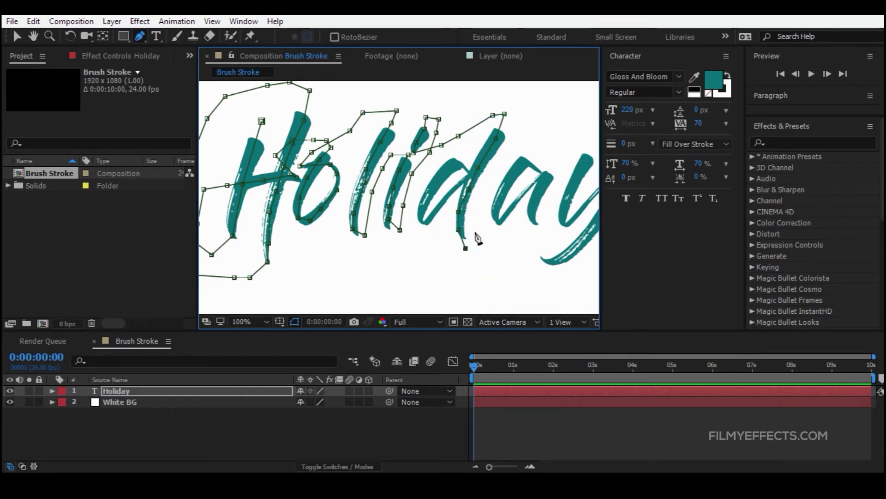
pyautogui.click(481, 205)
pyautogui.click(483, 191)
pyautogui.click(483, 181)
pyautogui.click(469, 169)
# Step: Trace the d's bowl with mask points down to its bottom and back up to the stem, fitting the points to the brush stroke
pyautogui.click(455, 162)
pyautogui.click(440, 175)
pyautogui.click(425, 198)
pyautogui.click(431, 220)
pyautogui.click(444, 197)
pyautogui.click(453, 191)
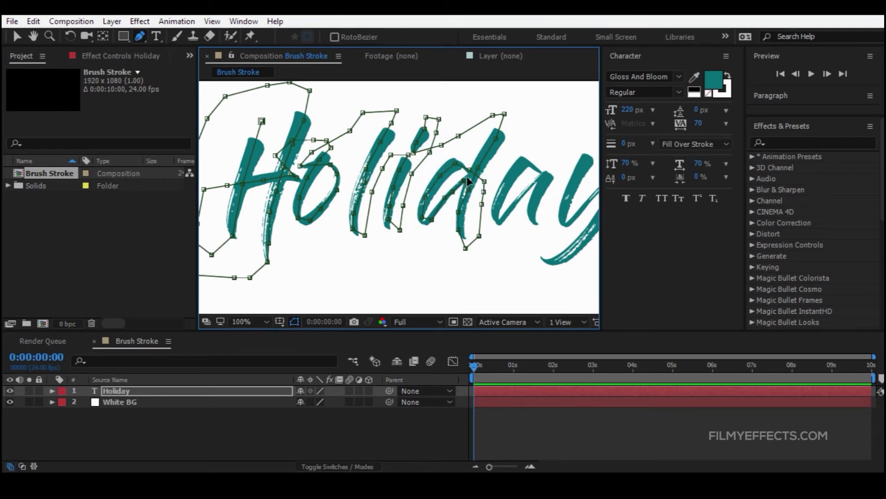
pyautogui.scroll(1, 486, 177)
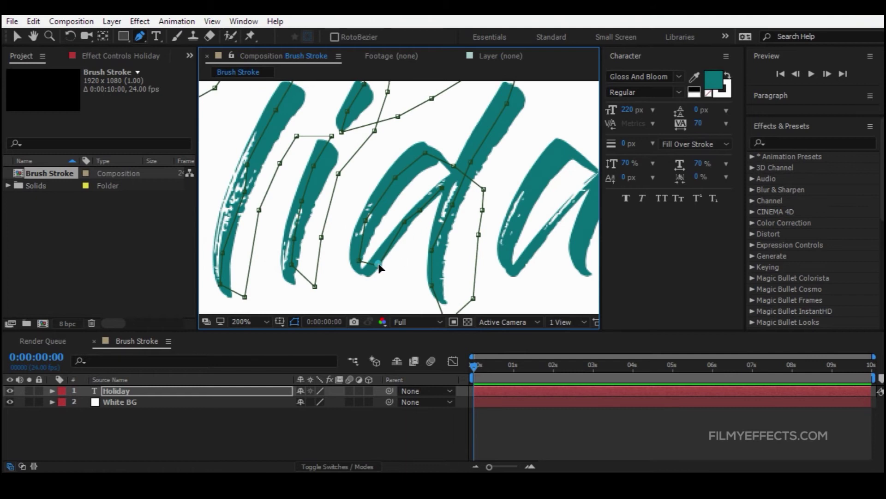
pyautogui.click(444, 189)
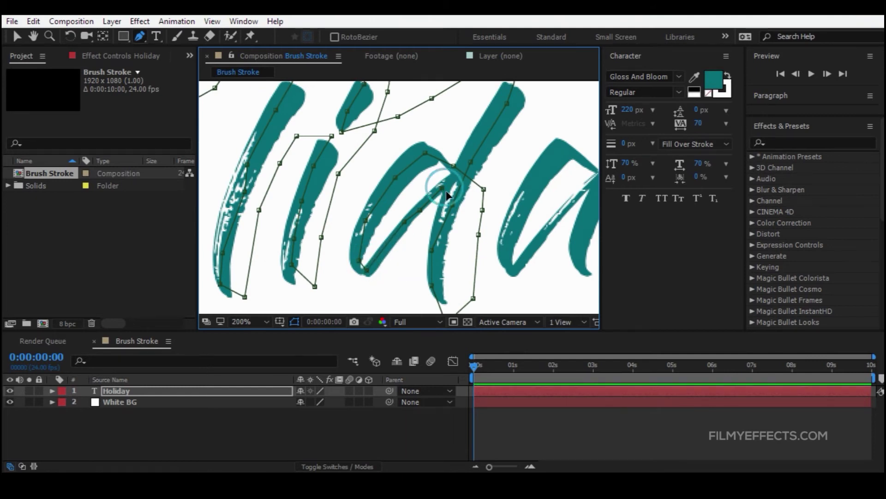
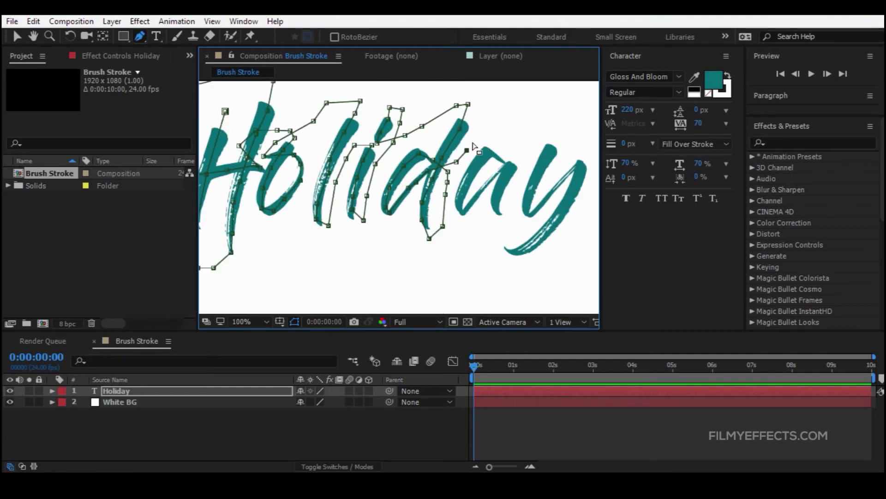
# Step: Route the mask path from the d's bowl over the top of the a to the upper end of its bowl
pyautogui.click(469, 145)
pyautogui.click(504, 137)
pyautogui.click(524, 165)
pyautogui.click(514, 189)
# Step: Trace the a's bowl with mask points across its top, down to the bottom and back up along the thin stroke
pyautogui.click(485, 177)
pyautogui.click(460, 191)
pyautogui.click(434, 226)
pyautogui.click(426, 259)
pyautogui.click(422, 281)
pyautogui.click(439, 285)
pyautogui.click(471, 252)
pyautogui.click(484, 226)
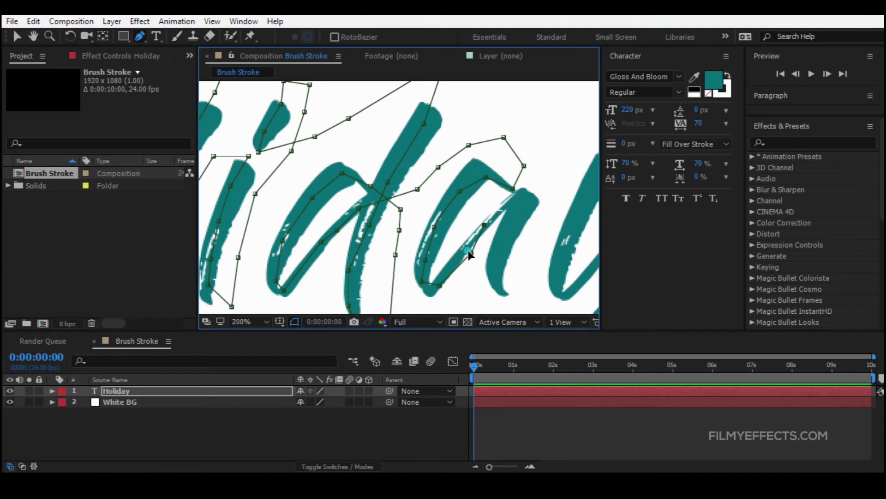
pyautogui.click(484, 226)
# Step: Finish the a by tracing its right stem with mask points down to the foot
pyautogui.click(501, 213)
pyautogui.click(506, 232)
pyautogui.click(497, 260)
pyautogui.click(497, 272)
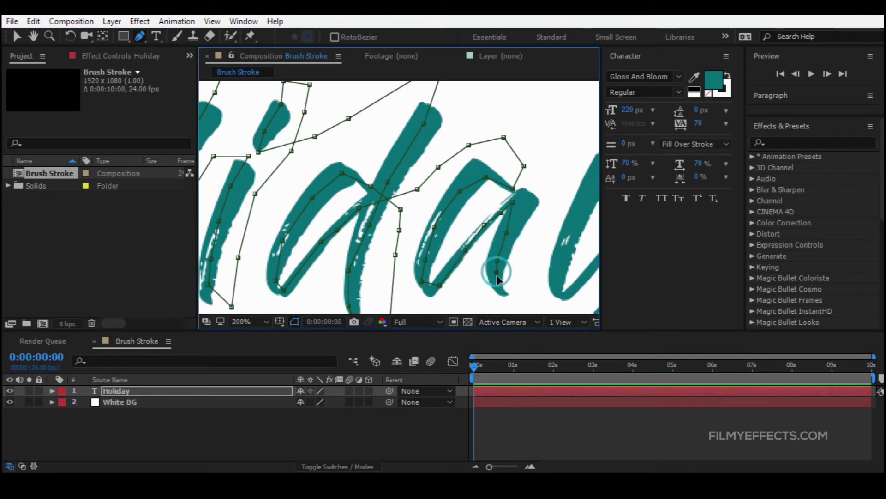
pyautogui.click(505, 292)
# Step: Route the mask path from the a's foot up between the a and the y and over the y's left arm
pyautogui.moveTo(537, 288); pyautogui.dragTo(423, 260)
pyautogui.click(408, 263)
pyautogui.click(415, 222)
pyautogui.click(434, 176)
pyautogui.click(447, 133)
pyautogui.click(462, 101)
pyautogui.click(489, 104)
# Step: Trace the y's left arm with mask points from its tip down to the bottom of its curve
pyautogui.click(494, 123)
pyautogui.click(483, 147)
pyautogui.click(466, 170)
pyautogui.click(455, 204)
pyautogui.click(441, 241)
pyautogui.click(441, 263)
# Step: Trace the y's thin connecting stroke with mask points from the bottom curve up to the tip of the right arm
pyautogui.click(457, 267)
pyautogui.click(482, 234)
pyautogui.click(505, 204)
pyautogui.click(534, 178)
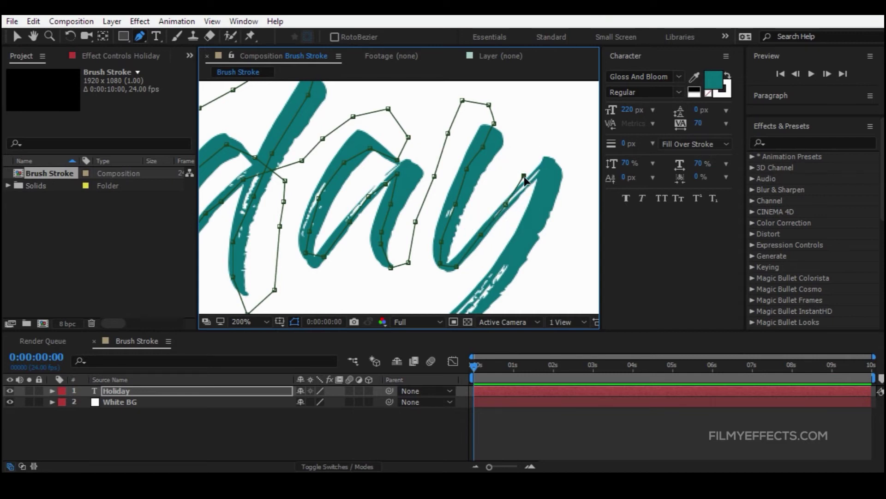
pyautogui.click(548, 162)
# Step: Trace the y's long descender with mask points down to the tail's end, finishing the path with a curved point
pyautogui.moveTo(547, 204); pyautogui.dragTo(511, 142)
pyautogui.click(500, 155)
pyautogui.click(479, 190)
pyautogui.click(457, 234)
pyautogui.click(416, 274)
pyautogui.click(384, 292)
pyautogui.moveTo(346, 288); pyautogui.dragTo(324, 268)
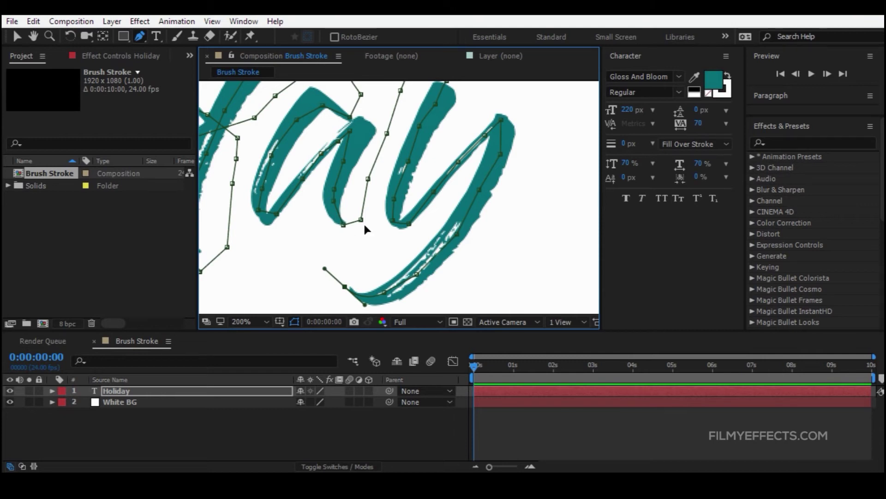
# Step: Widen the composition viewer and frame the entire traced word in it
pyautogui.scroll(-2, 405, 248)
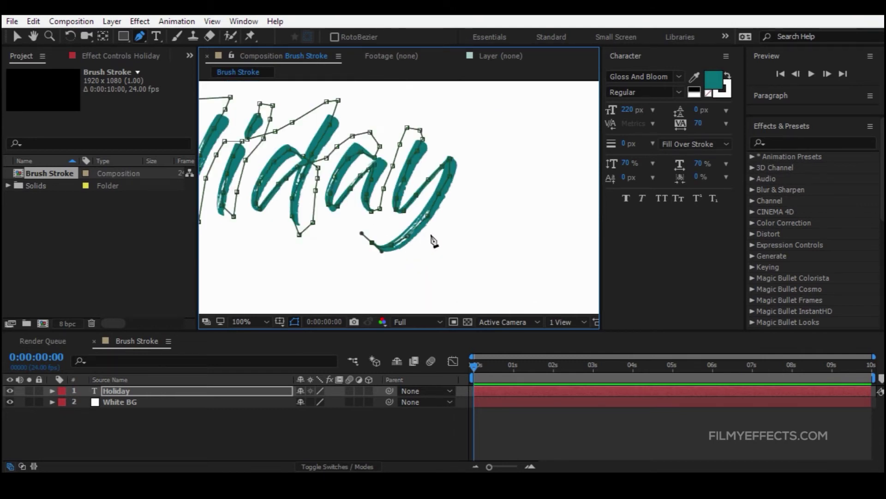
pyautogui.click(255, 325)
pyautogui.click(250, 190)
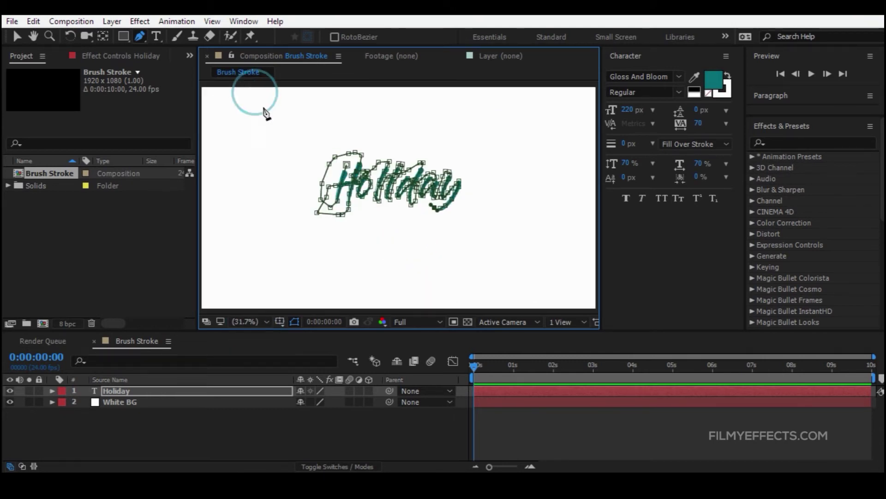
pyautogui.scroll(3, 429, 244)
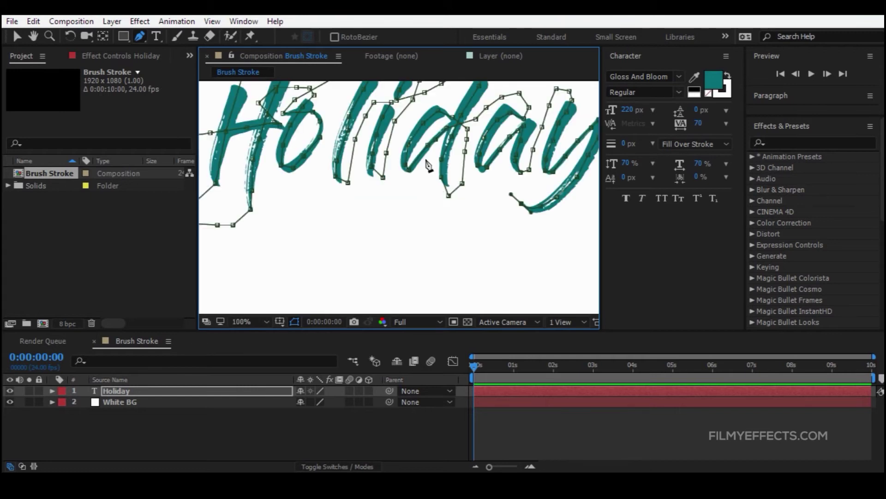
pyautogui.moveTo(622, 248); pyautogui.dragTo(645, 247)
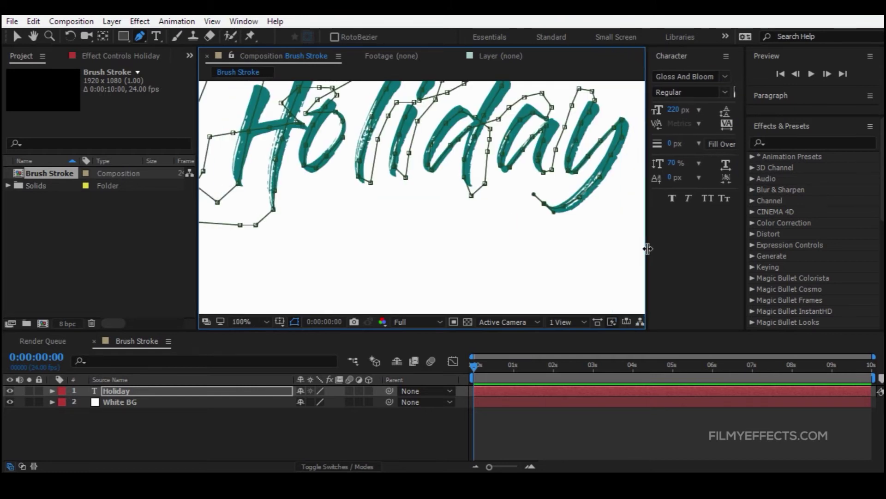
pyautogui.moveTo(424, 203); pyautogui.dragTo(434, 251)
pyautogui.press('g')
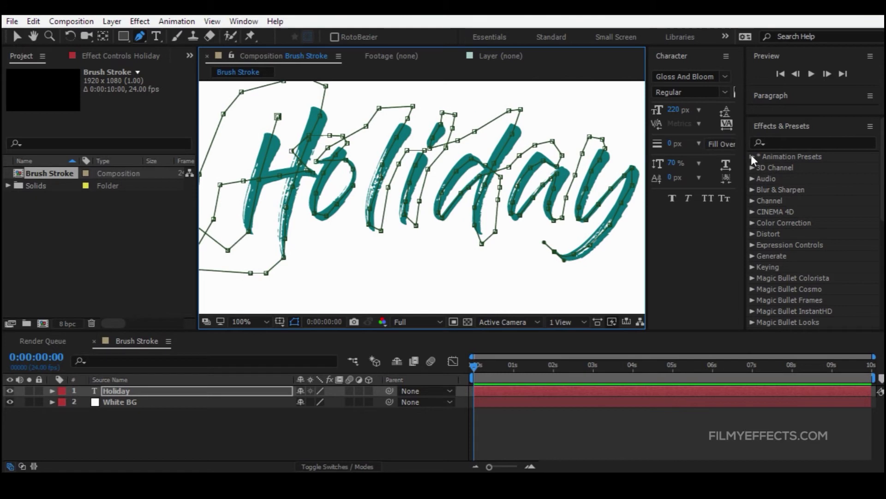
# Step: Find the Stroke effect by searching for "stroke" and apply it to the Holiday layer
pyautogui.click(795, 143)
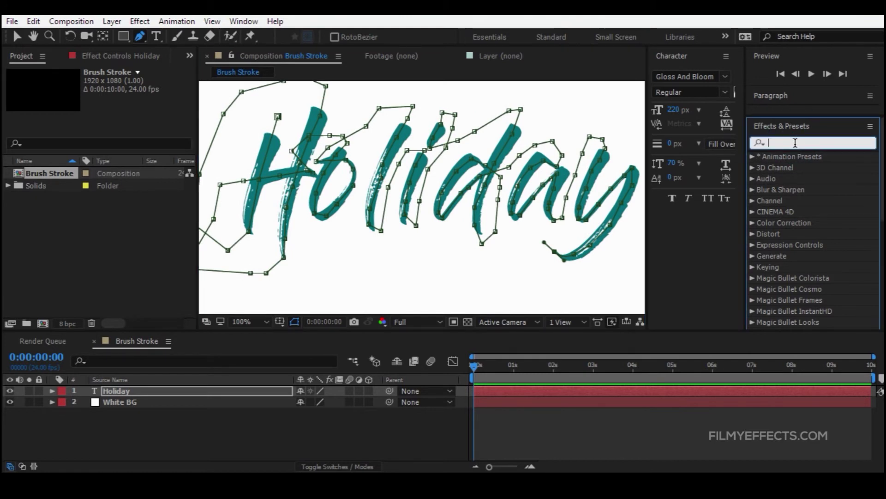
pyautogui.write('st')
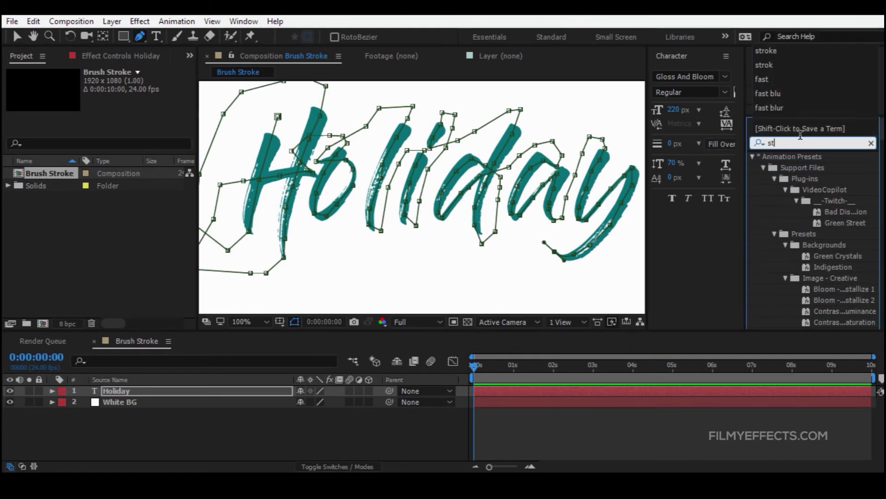
pyautogui.write('roke')
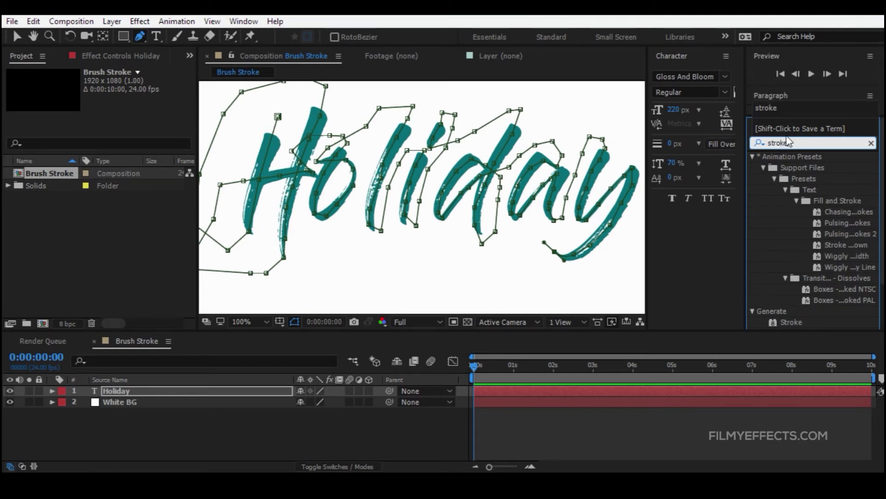
pyautogui.scroll(-3, 810, 217)
pyautogui.scroll(-1, 811, 217)
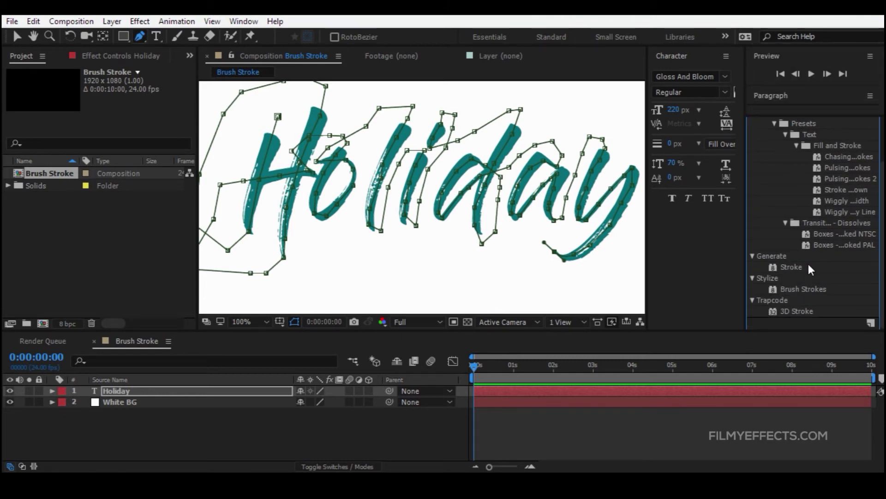
pyautogui.click(794, 267)
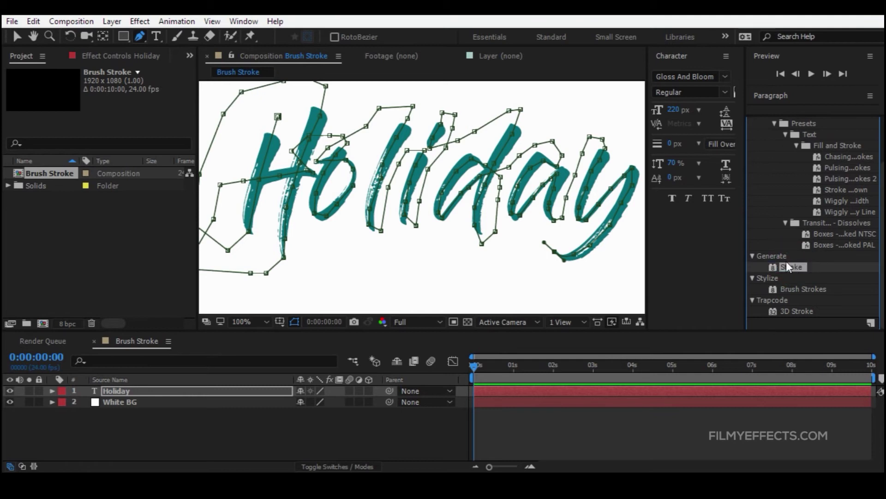
pyautogui.moveTo(789, 264)
pyautogui.mouseDown()
pyautogui.moveTo(750, 248)
pyautogui.moveTo(136, 392)
pyautogui.mouseUp()
pyautogui.press('v')
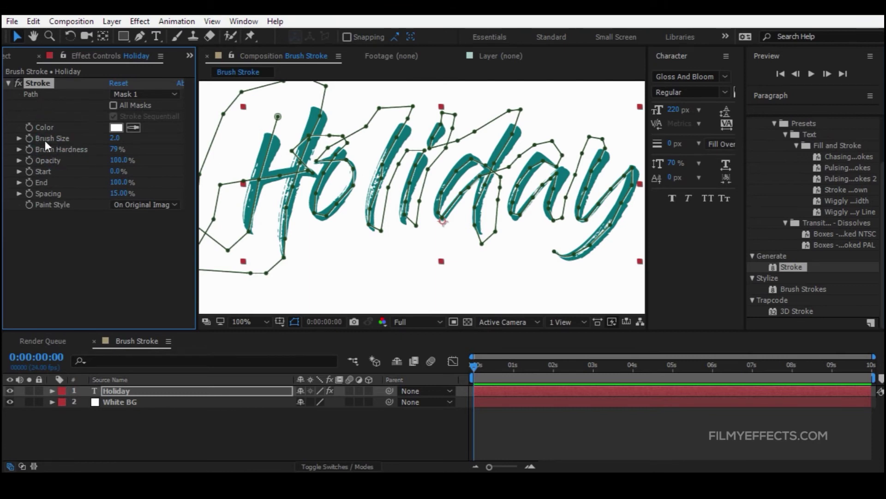
# Step: Set the Stroke effect's Brush Size to 14 so the stroke covers the lettering
pyautogui.moveTo(112, 145); pyautogui.dragTo(141, 147)
pyautogui.click(115, 138)
pyautogui.write('14')
pyautogui.press('Return')
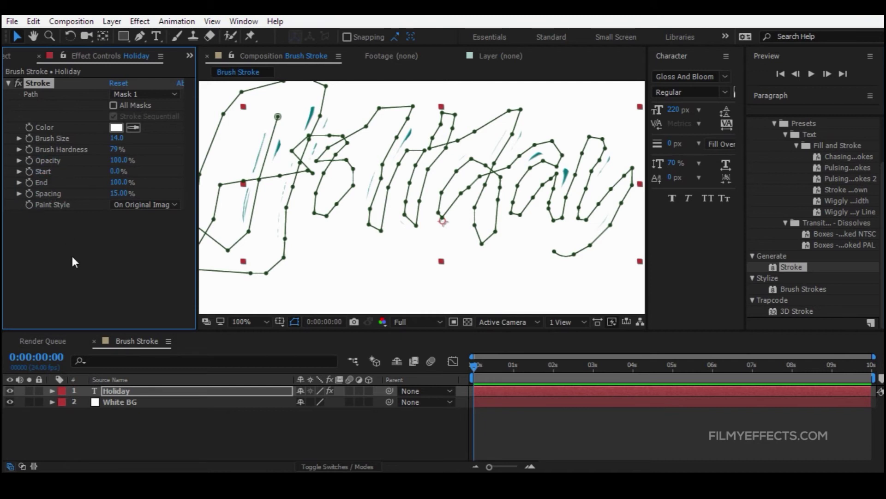
# Step: Enable keyframing for the Stroke's End at 0 seconds, show the layer's keyframes, and set the End value there to 0%
pyautogui.click(28, 183)
pyautogui.click(143, 392)
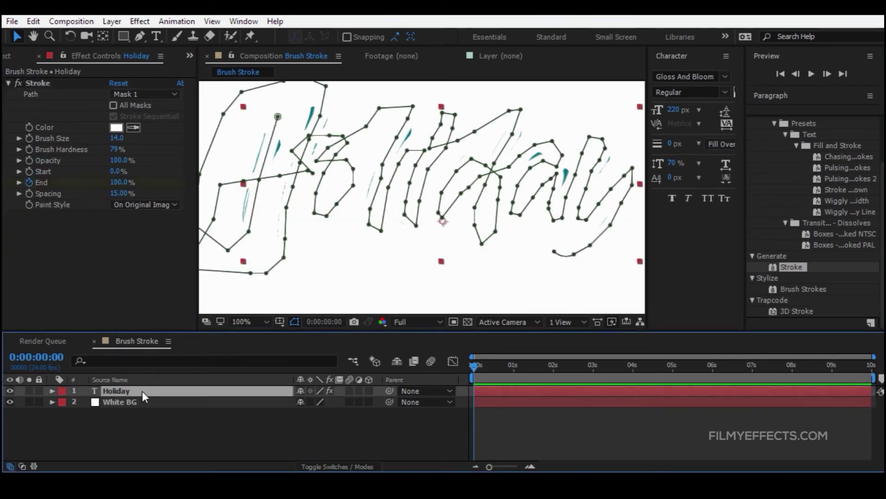
pyautogui.press('u')
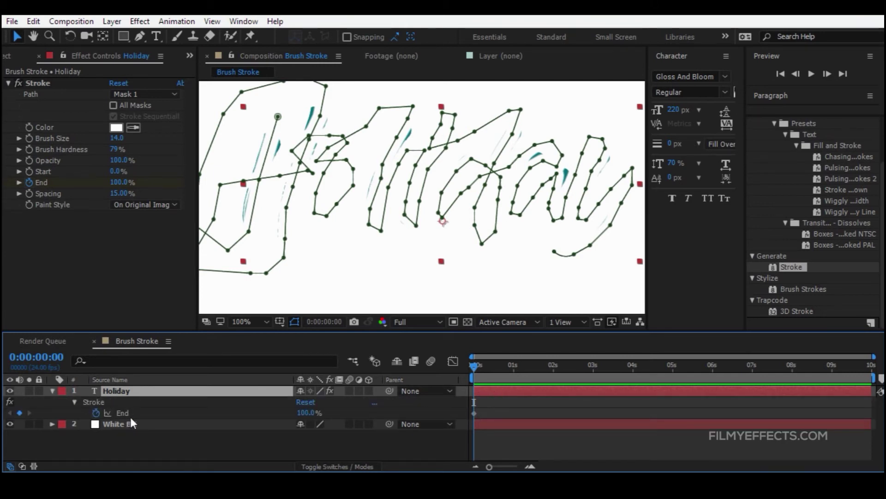
pyautogui.click(474, 414)
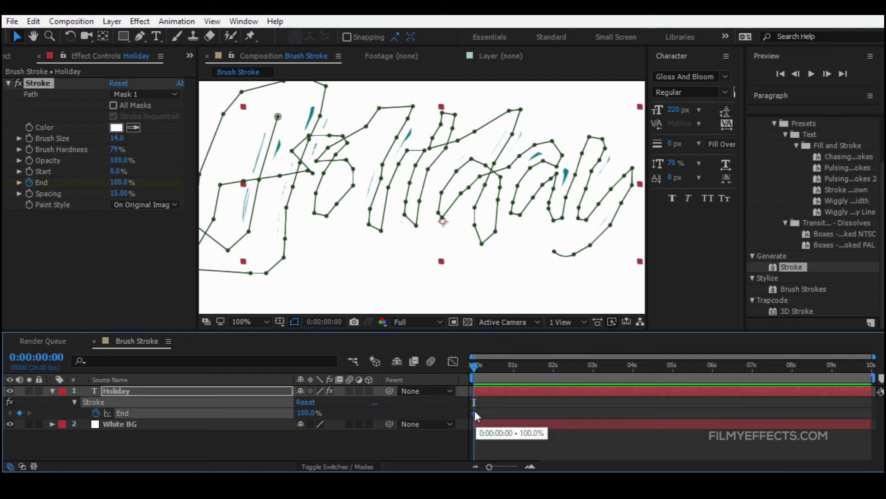
pyautogui.click(123, 183)
pyautogui.write('0')
pyautogui.press('Return')
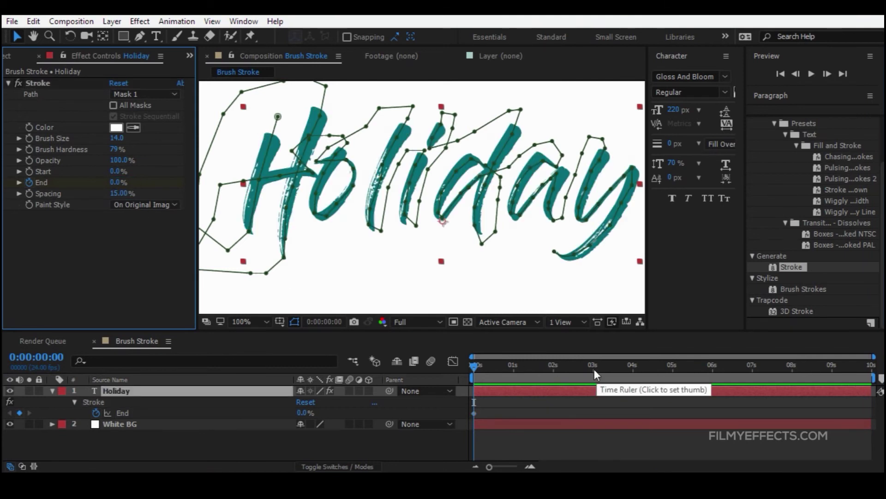
# Step: Keyframe the Stroke's End at 100% at 3 seconds and set its Paint Style to Reveal Original Image
pyautogui.moveTo(474, 364); pyautogui.dragTo(594, 370)
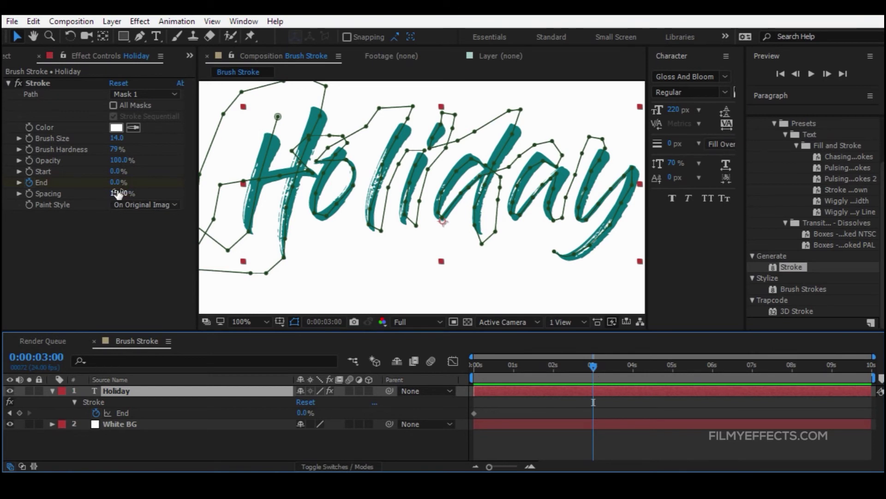
pyautogui.moveTo(116, 183); pyautogui.dragTo(210, 185)
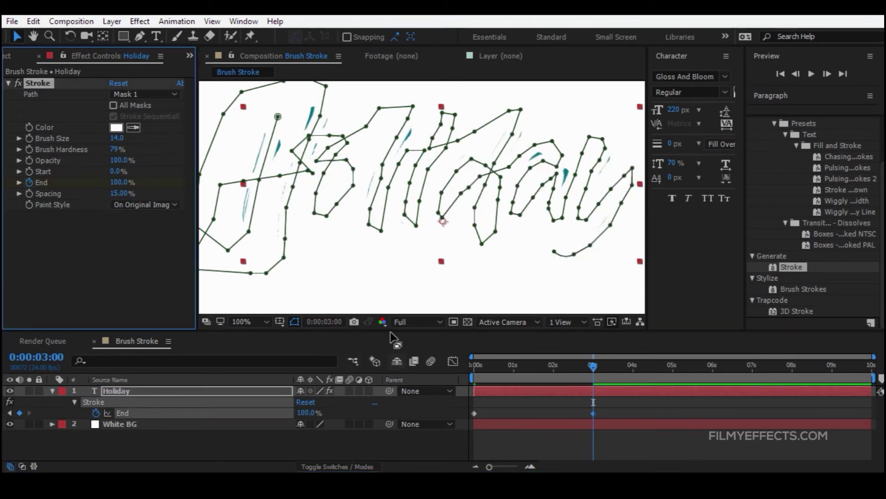
pyautogui.click(118, 235)
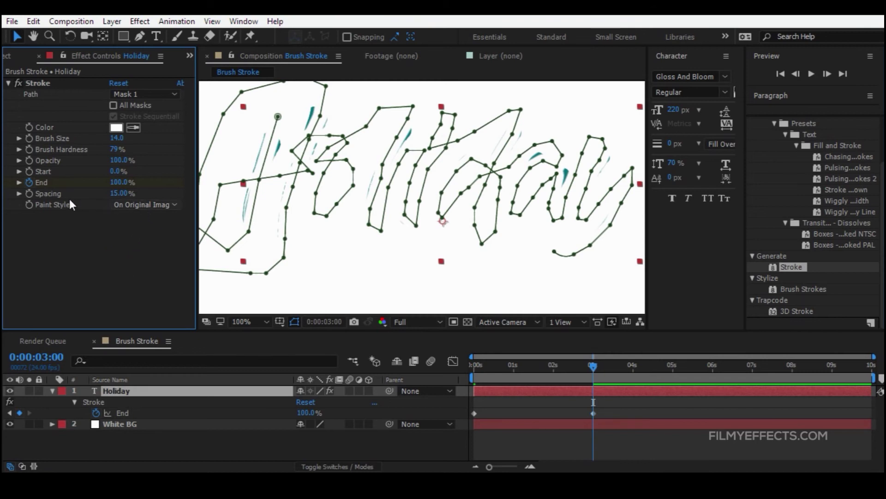
pyautogui.click(129, 206)
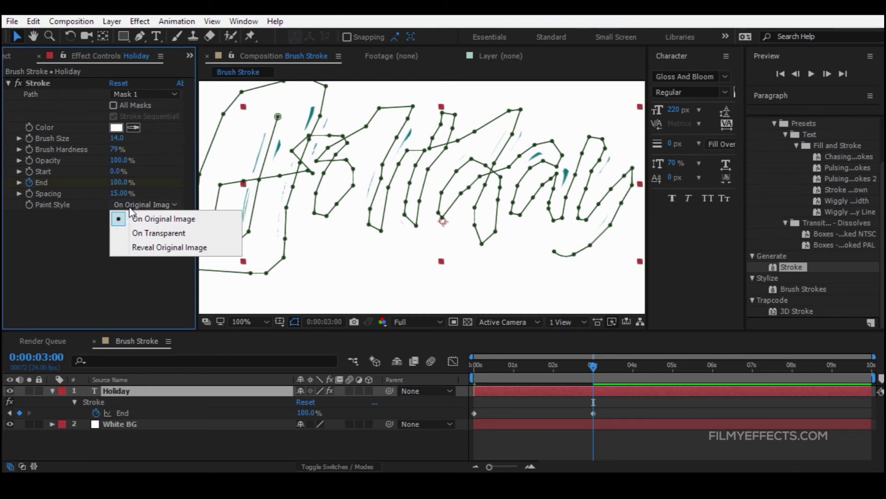
pyautogui.click(137, 243)
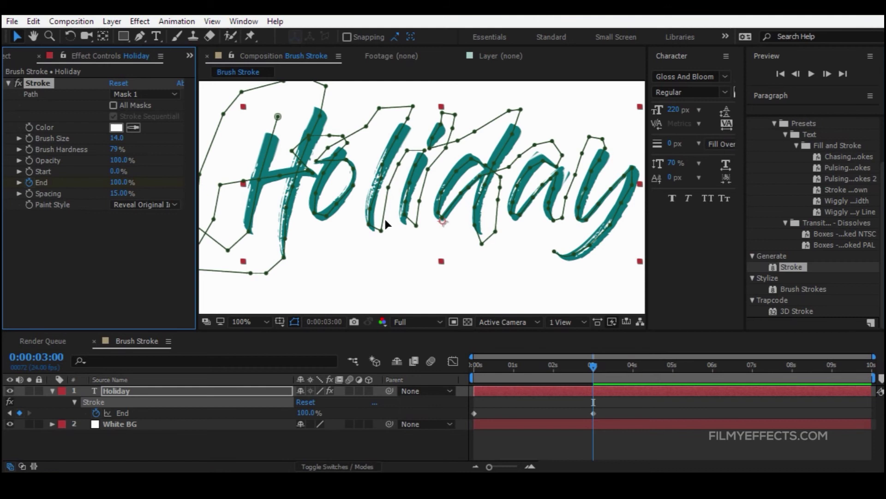
# Step: Fit the composition in the viewer and preview the Holiday stroke reveal from 0 seconds
pyautogui.scroll(-1, 385, 217)
pyautogui.click(243, 323)
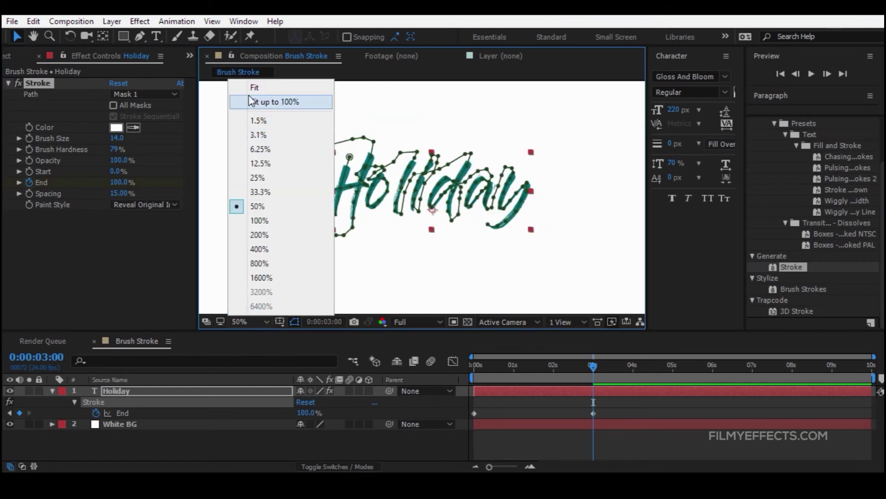
pyautogui.click(249, 99)
pyautogui.moveTo(478, 367); pyautogui.dragTo(439, 375)
pyautogui.click(603, 418)
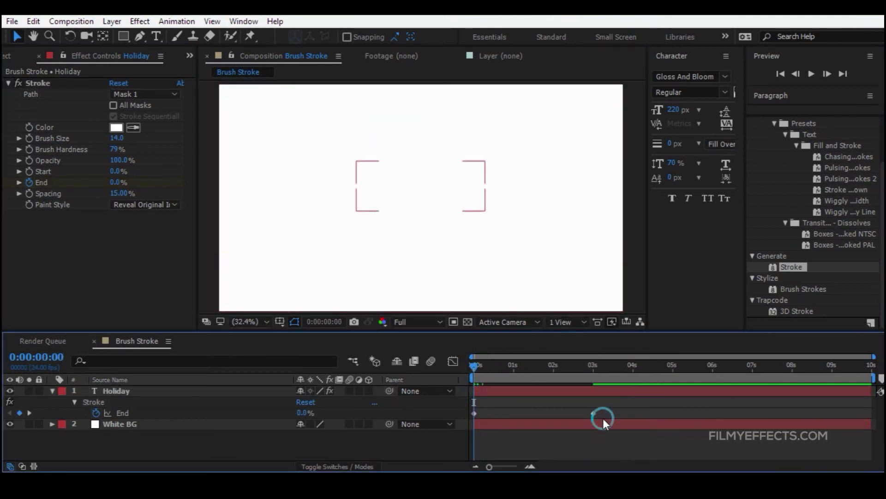
pyautogui.click(811, 73)
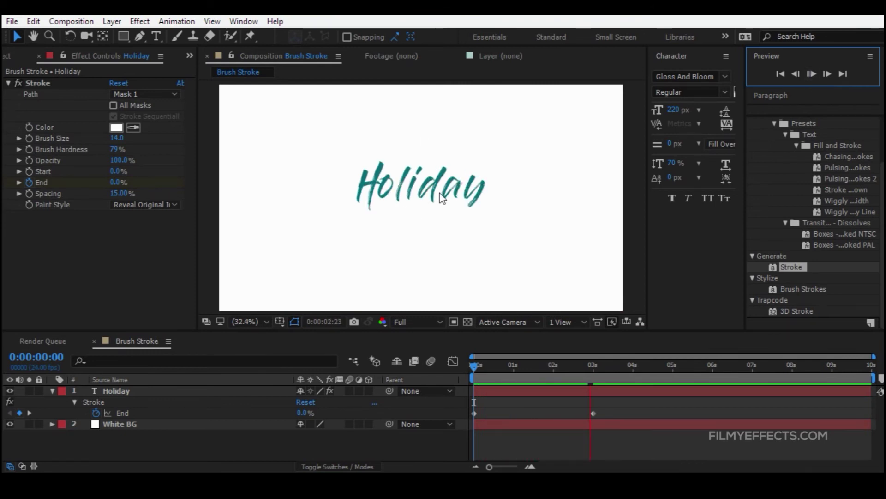
# Step: End the work area at 0:00:03:23 and trim the composition to the work area
pyautogui.moveTo(600, 376); pyautogui.dragTo(632, 379)
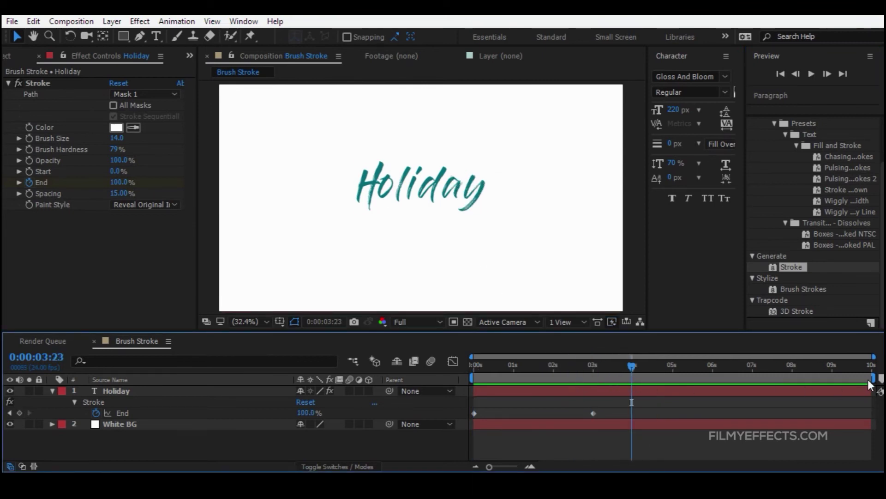
pyautogui.moveTo(876, 378); pyautogui.dragTo(639, 376)
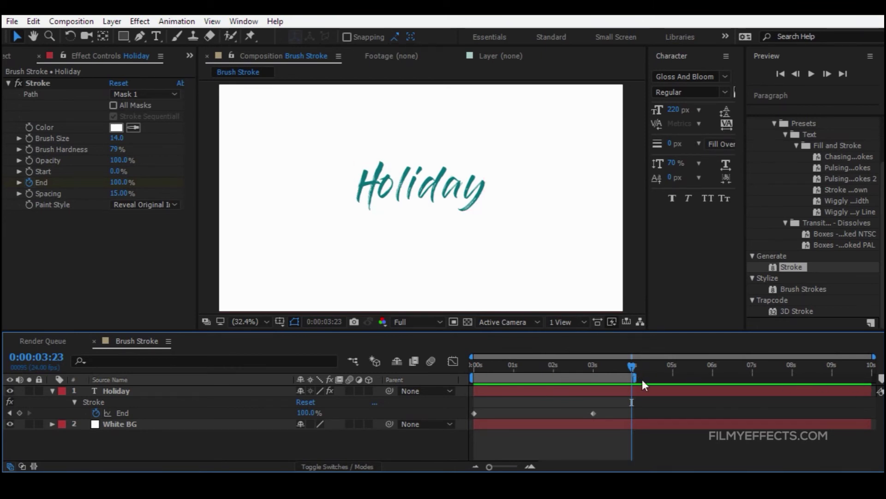
pyautogui.rightClick(629, 378)
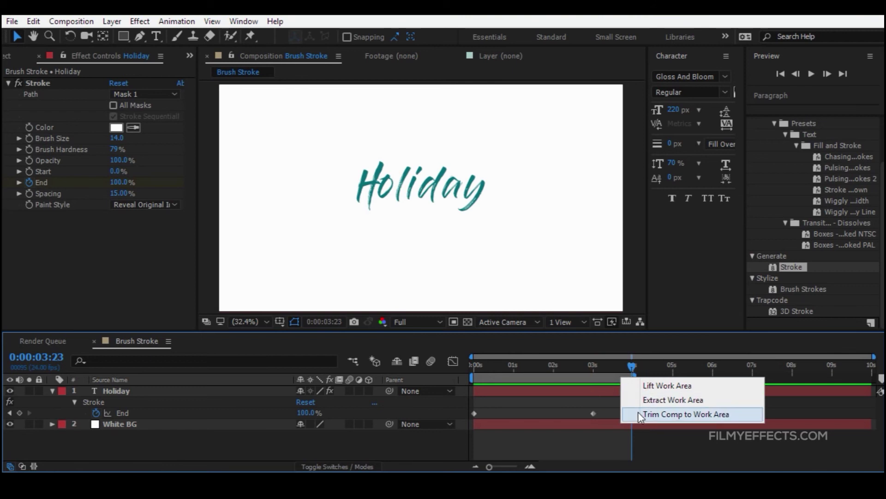
pyautogui.click(669, 414)
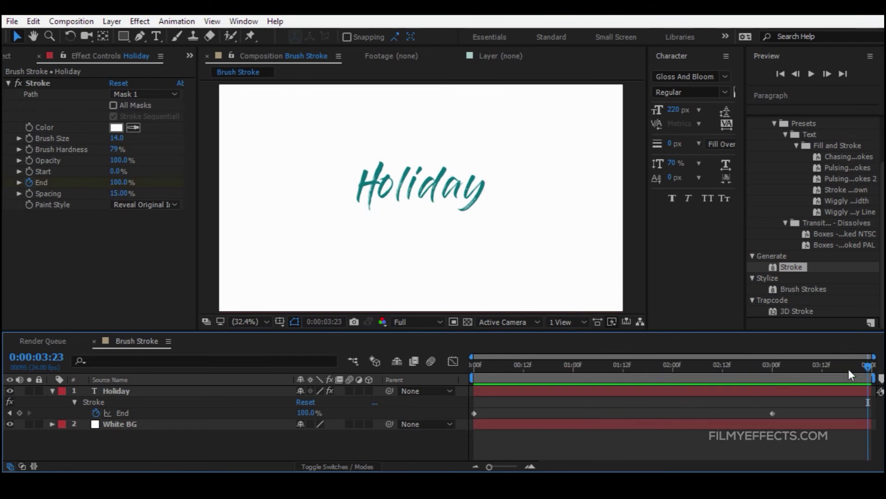
# Step: Preview the trimmed reveal from the first frame, including in a maximized composition view
pyautogui.moveTo(849, 369); pyautogui.dragTo(723, 365)
pyautogui.press('Home')
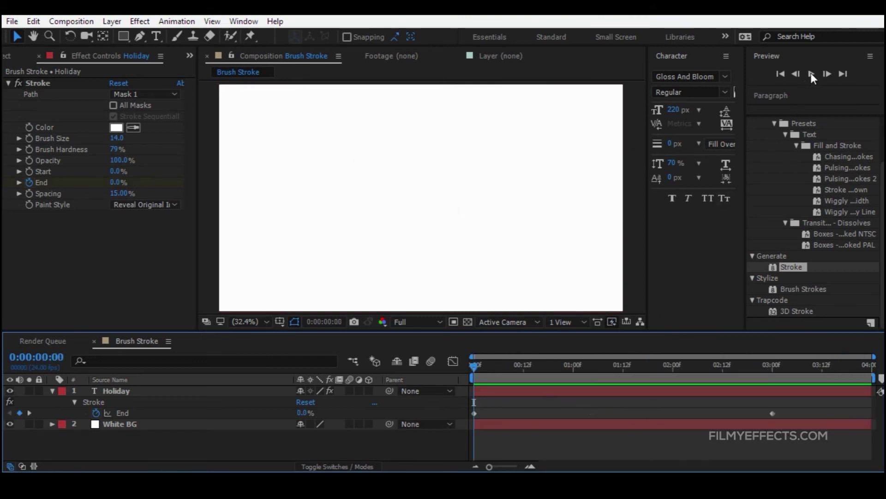
pyautogui.click(811, 73)
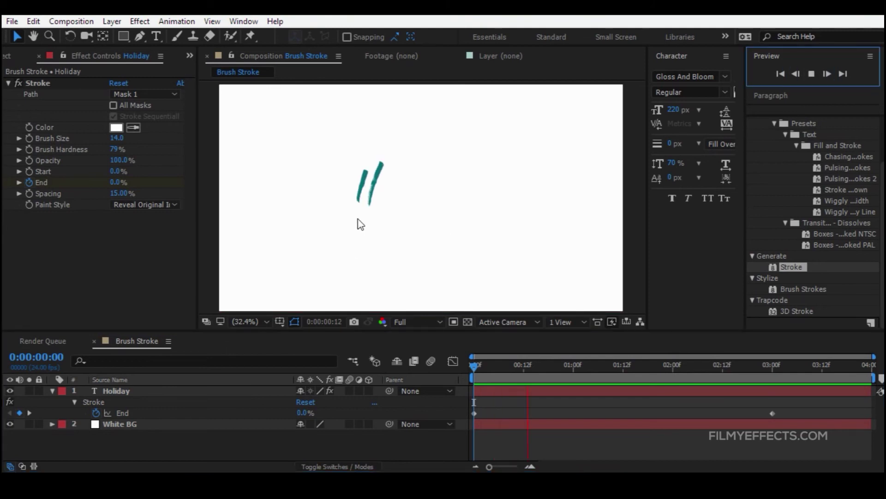
pyautogui.press('`')
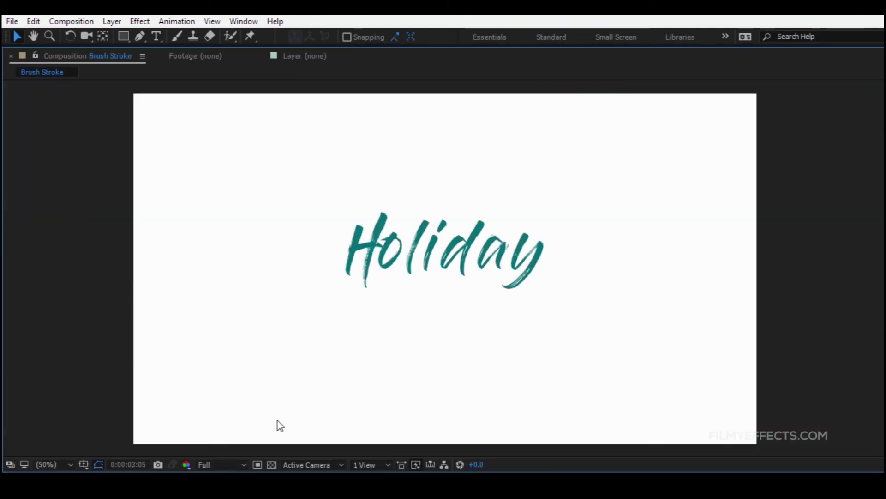
pyautogui.press('`')
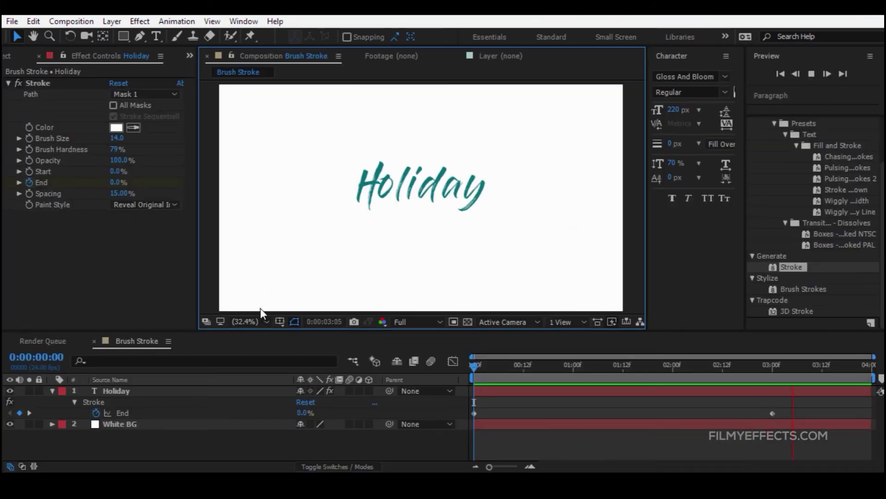
pyautogui.click(257, 321)
pyautogui.click(254, 88)
# Step: Collapse the Holiday layer's properties and choose Full as the composition's preview resolution
pyautogui.click(52, 391)
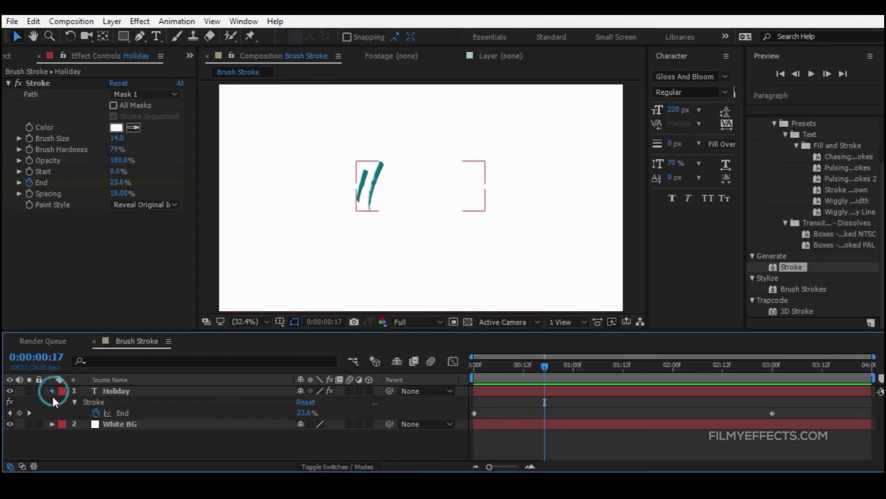
pyautogui.click(102, 439)
pyautogui.click(400, 322)
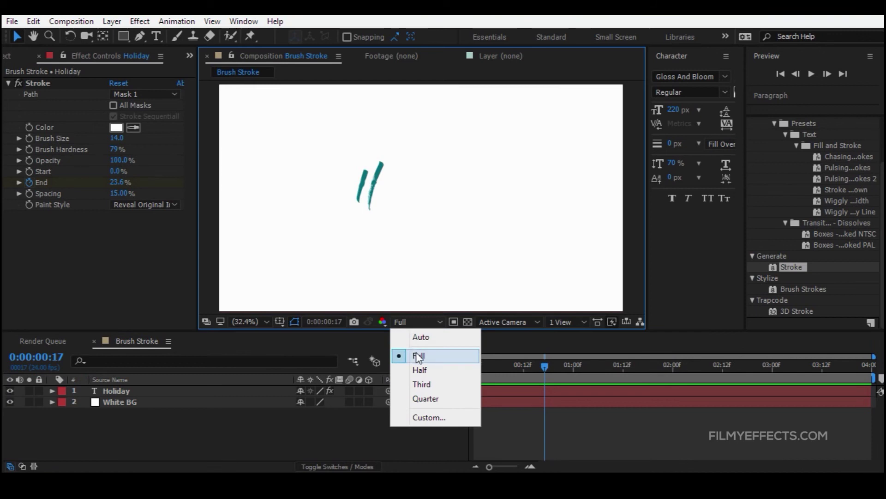
pyautogui.click(418, 357)
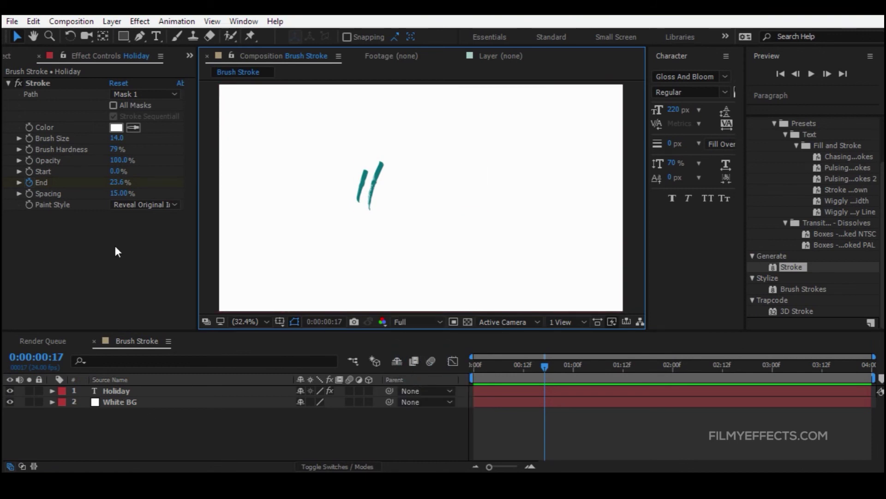
# Step: Select the Brush Stroke composition in the project and add it to the render queue
pyautogui.click(24, 59)
pyautogui.click(44, 175)
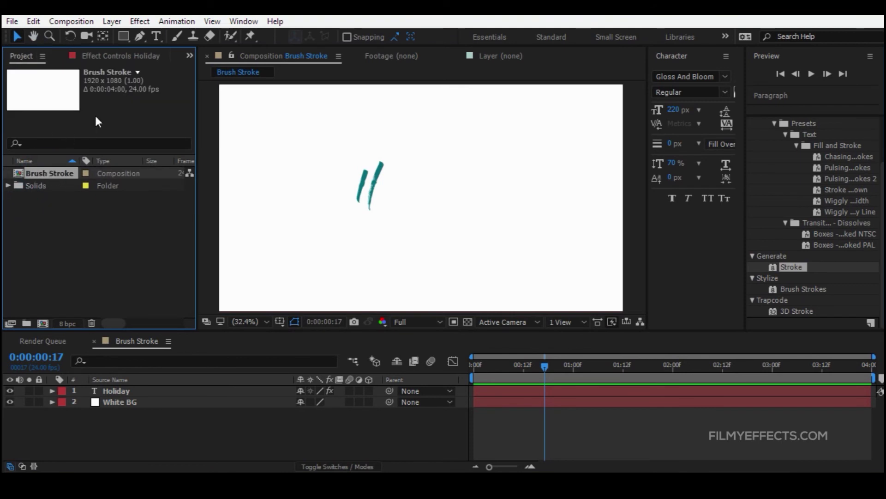
pyautogui.click(78, 24)
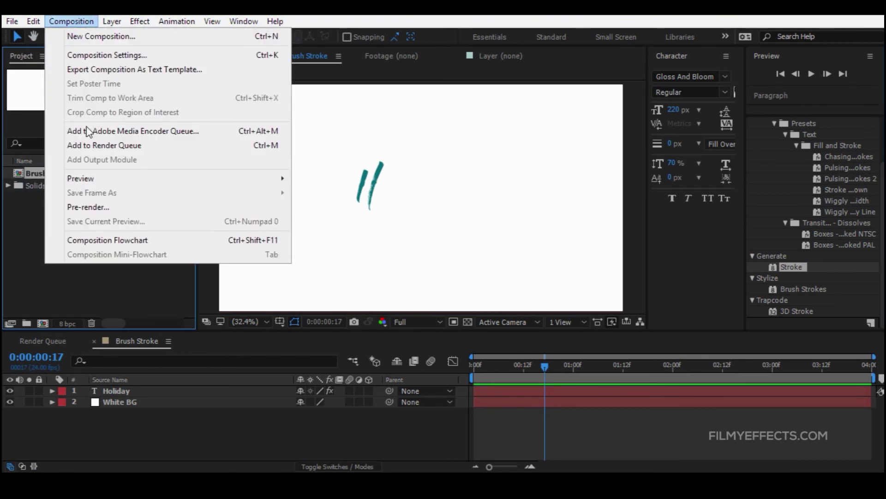
pyautogui.click(117, 145)
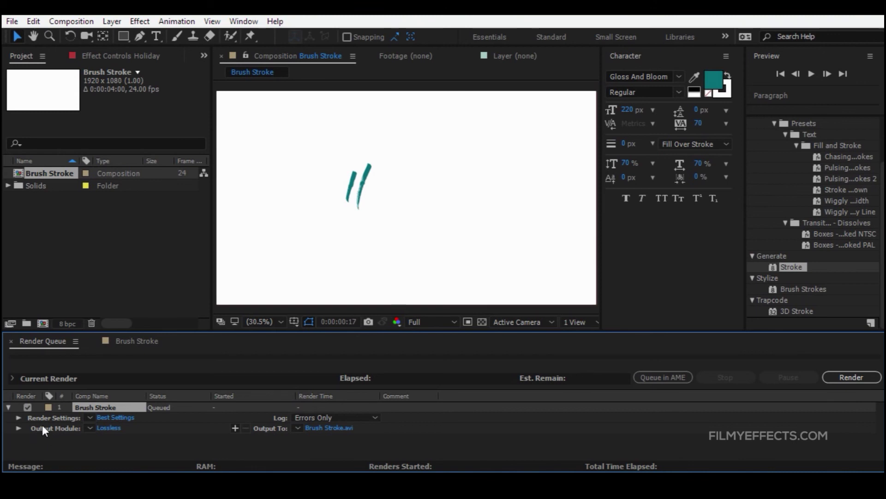
# Step: Set the output module's format to QuickTime for the queued Brush Stroke render
pyautogui.click(73, 428)
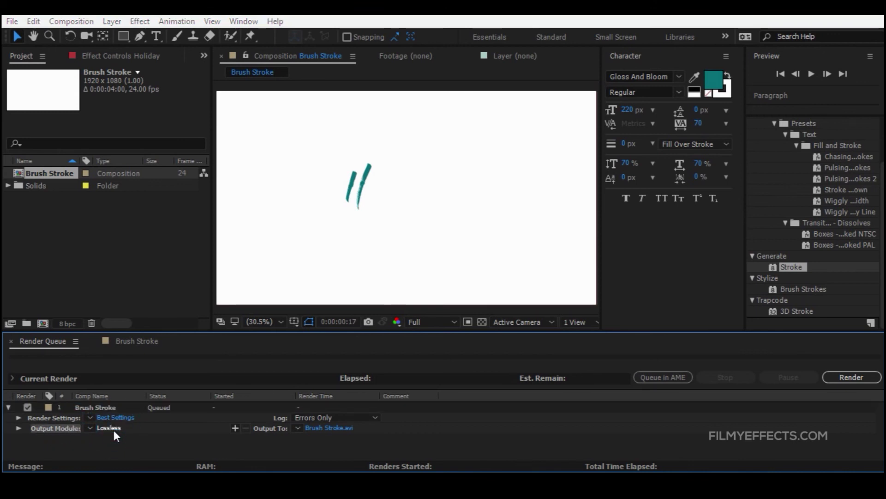
pyautogui.click(115, 429)
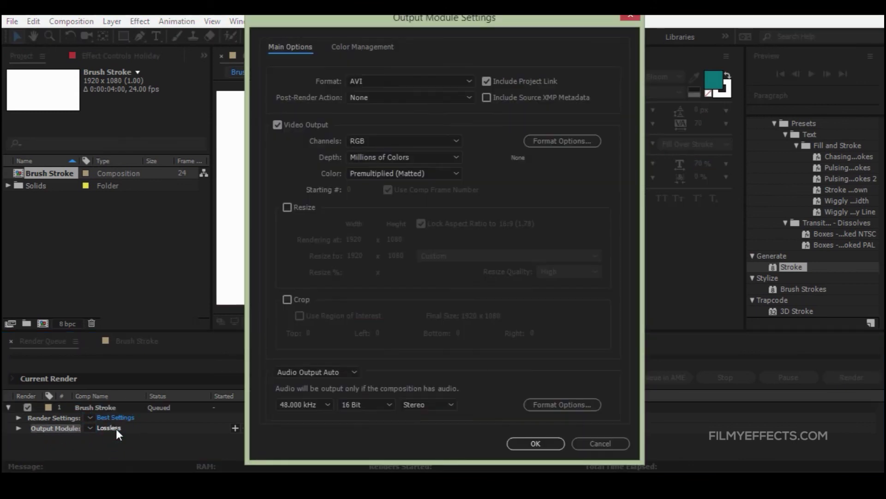
pyautogui.click(371, 79)
pyautogui.click(388, 225)
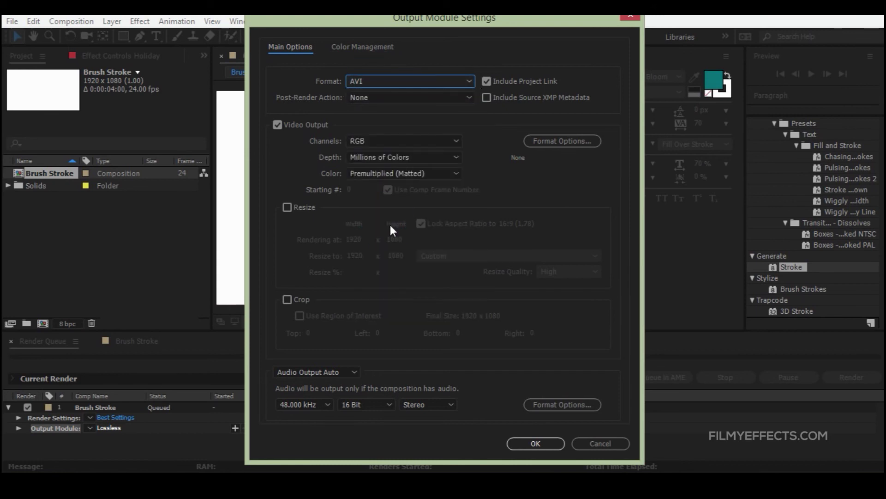
# Step: Choose Animation as the QuickTime video codec and accept the output module settings
pyautogui.click(564, 141)
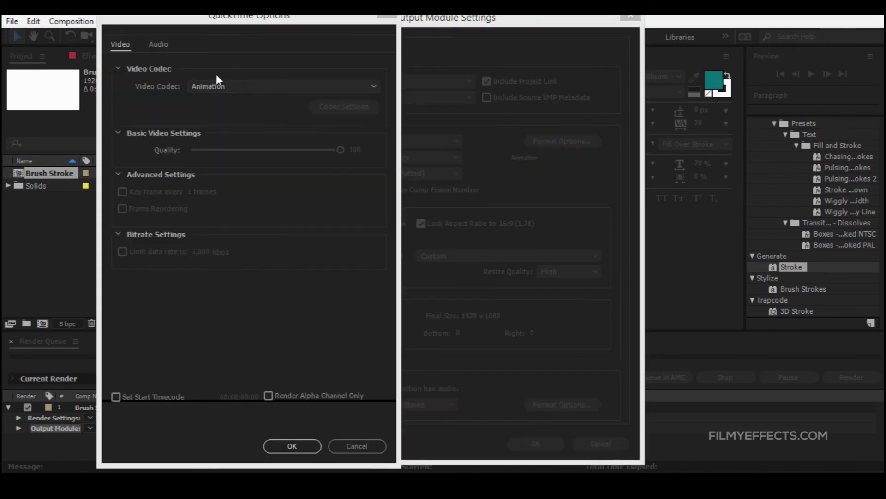
pyautogui.click(215, 86)
pyautogui.click(325, 98)
pyautogui.click(303, 85)
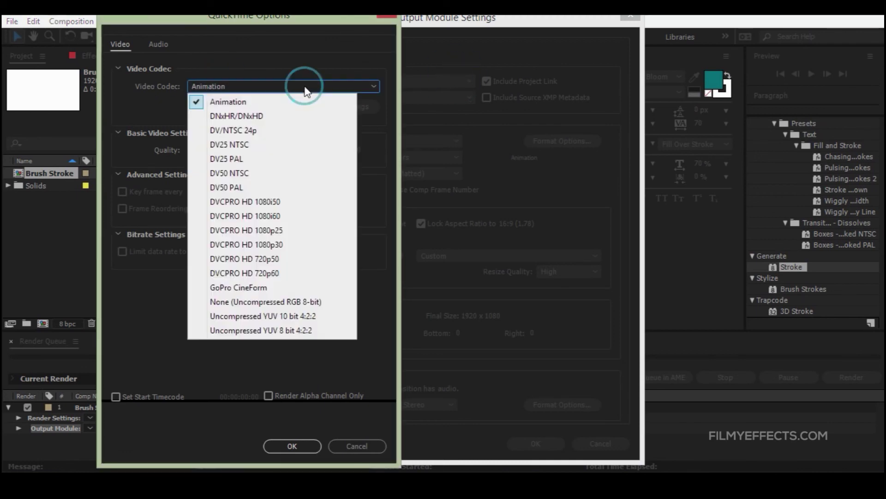
pyautogui.click(250, 99)
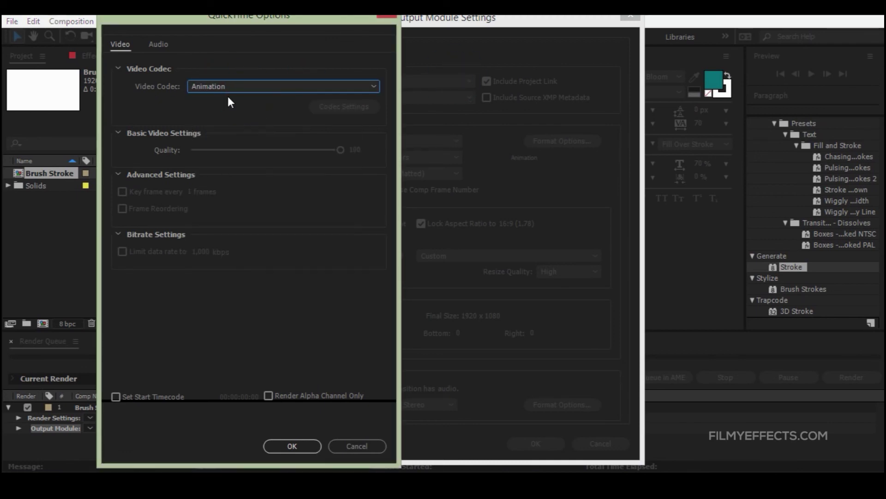
pyautogui.click(293, 446)
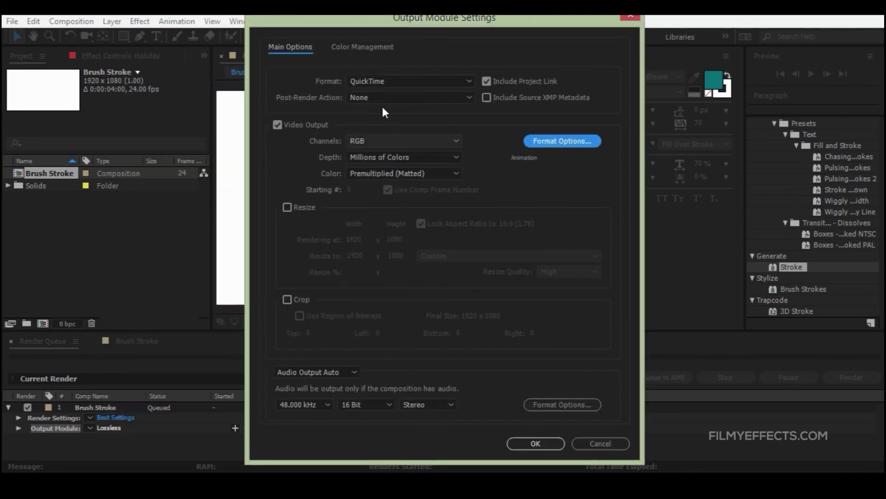
pyautogui.click(543, 440)
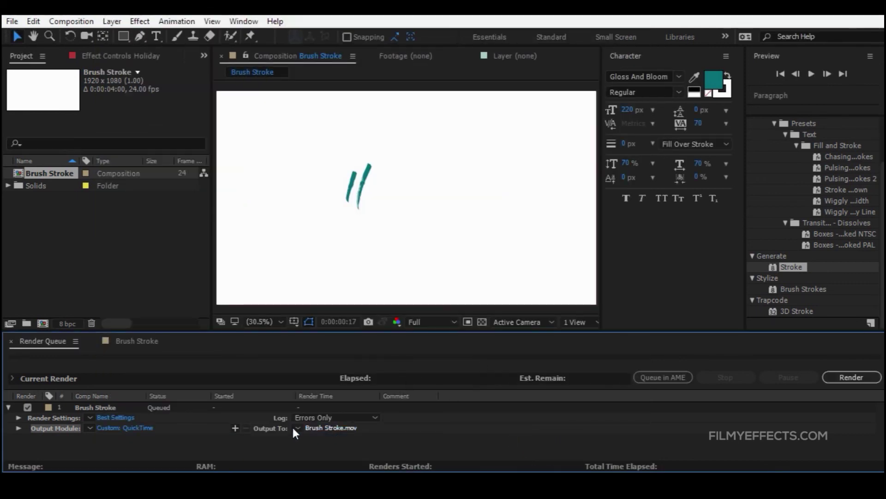
# Step: Save the output movie as Brush Stroke.mov in the 01 New creations folder and start the render
pyautogui.click(319, 428)
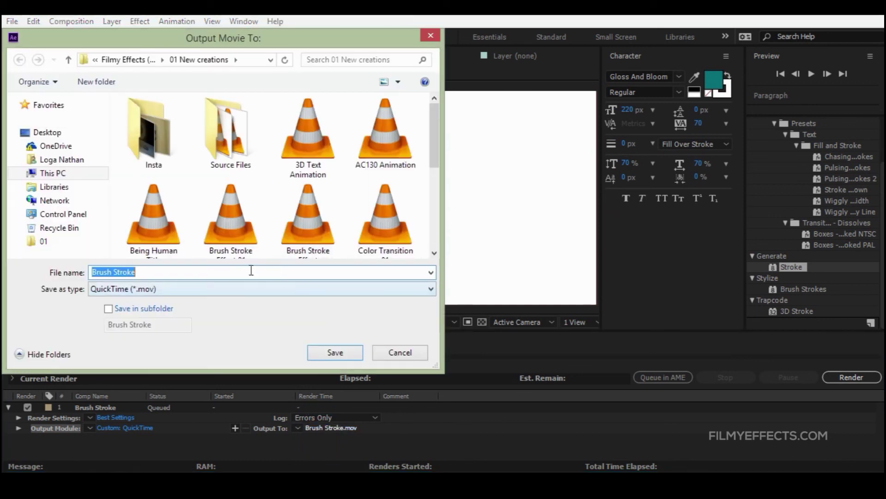
pyautogui.click(159, 274)
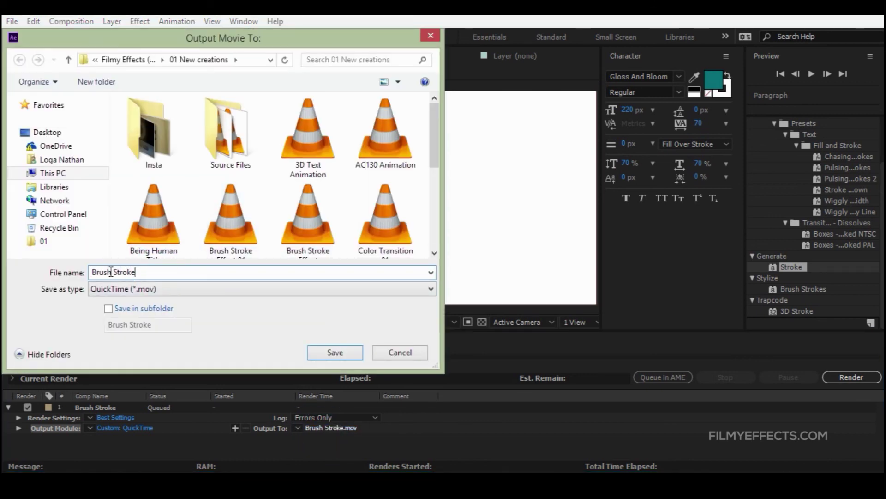
pyautogui.moveTo(138, 271); pyautogui.dragTo(87, 272)
pyautogui.click(331, 353)
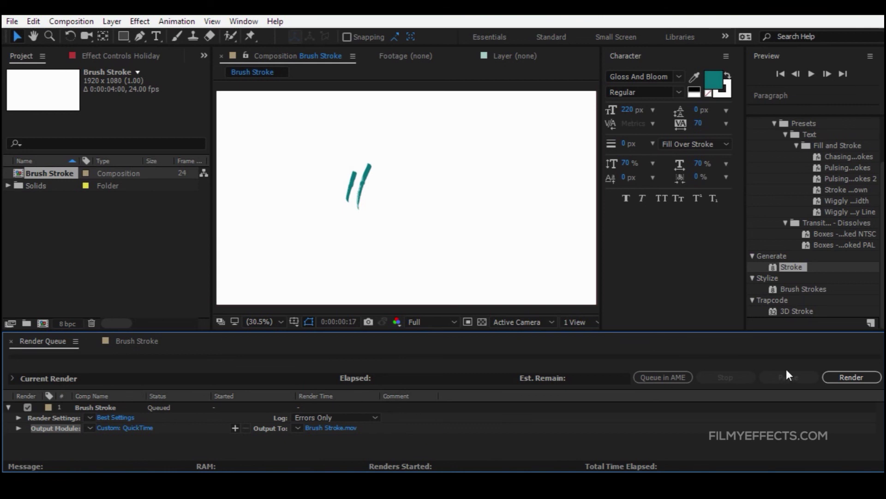
pyautogui.click(846, 375)
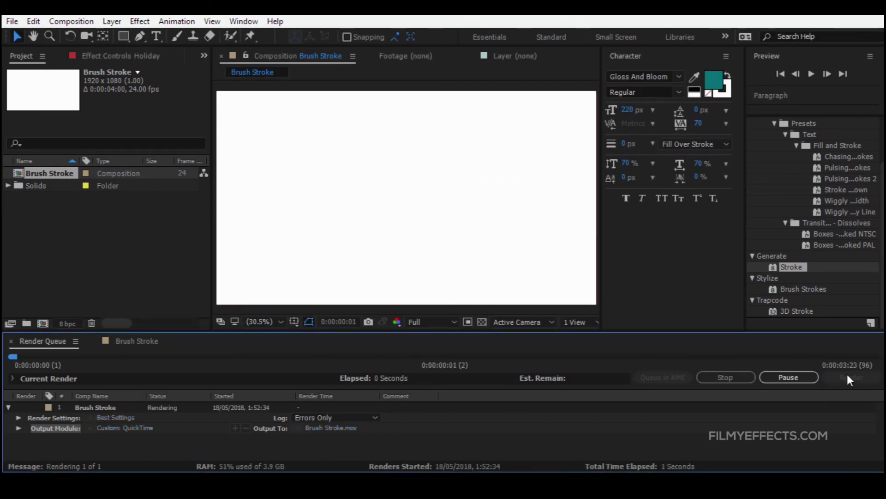